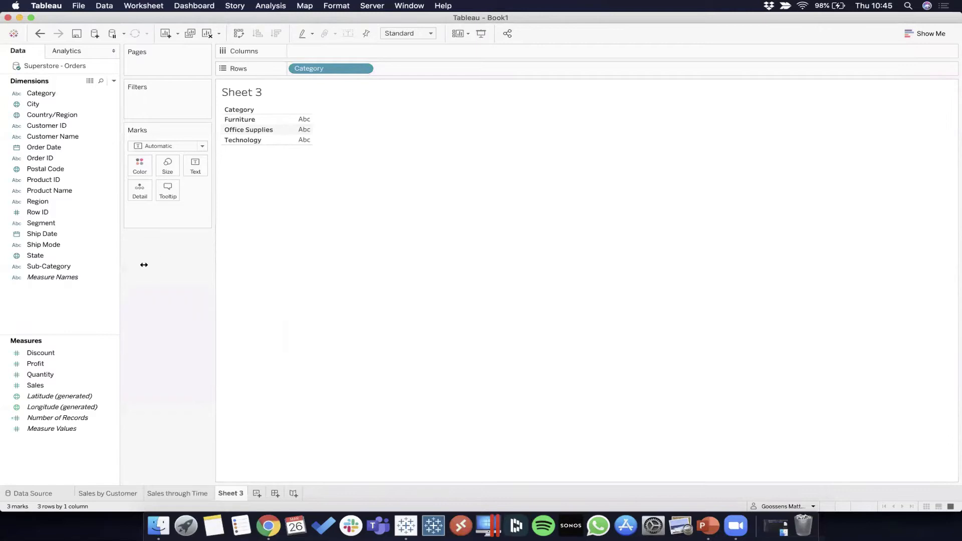
Step: Add Sub-Category to the rows after Category and widen the Sub-Category header column
{"action": "left_click", "coordinate": [57, 267]}
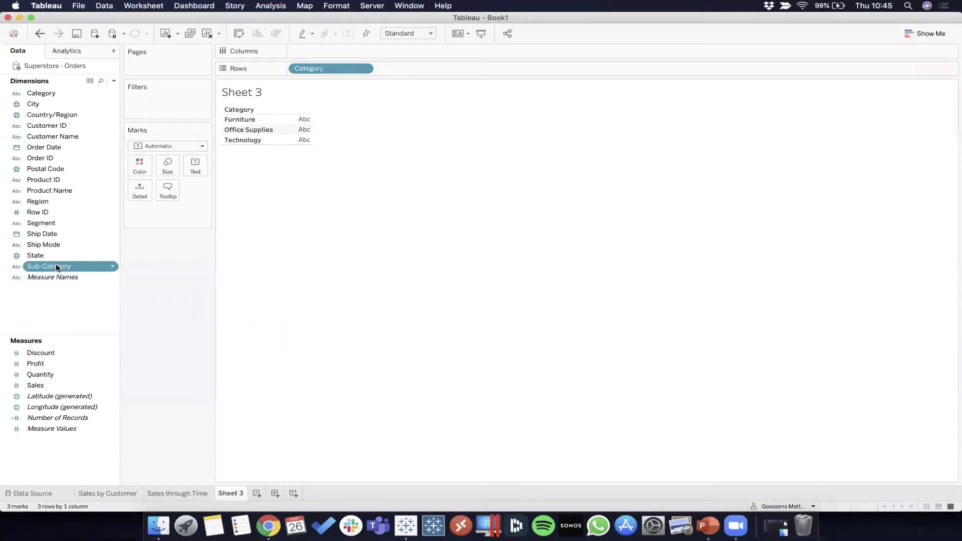
{"action": "left_click_drag", "start_coordinate": [56, 267], "coordinate": [409, 68]}
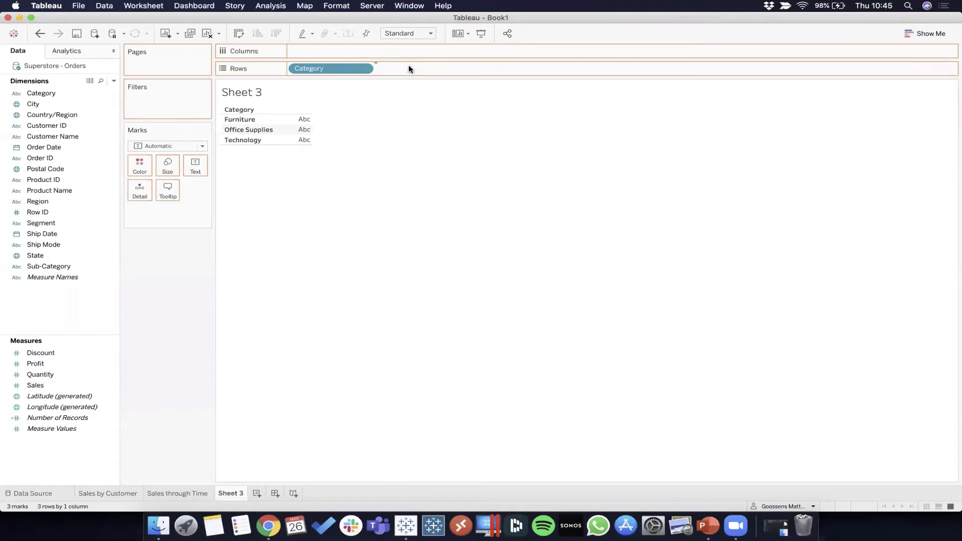
{"action": "left_click_drag", "start_coordinate": [312, 127], "coordinate": [408, 127]}
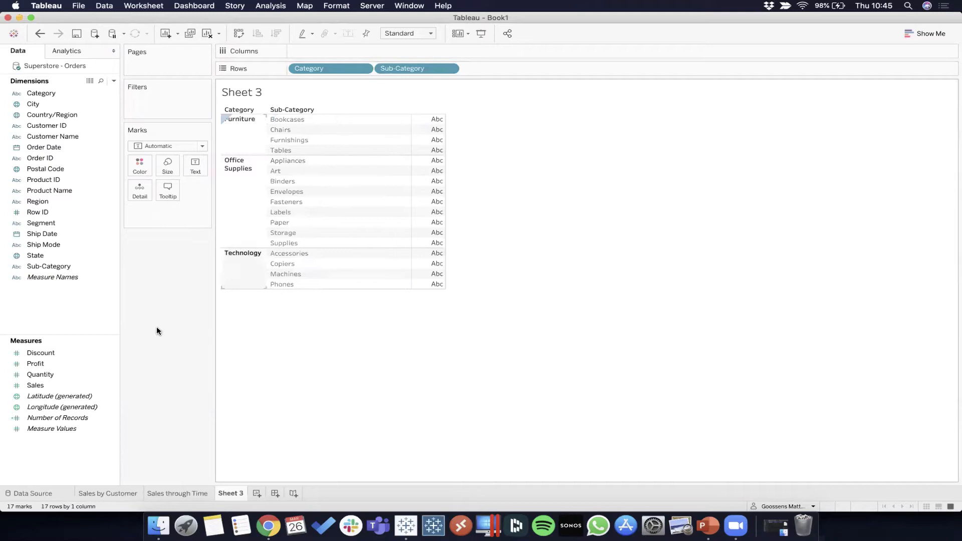
Step: Place the Profit measure on the columns to chart profit as bars per sub-category
{"action": "left_click", "coordinate": [40, 364]}
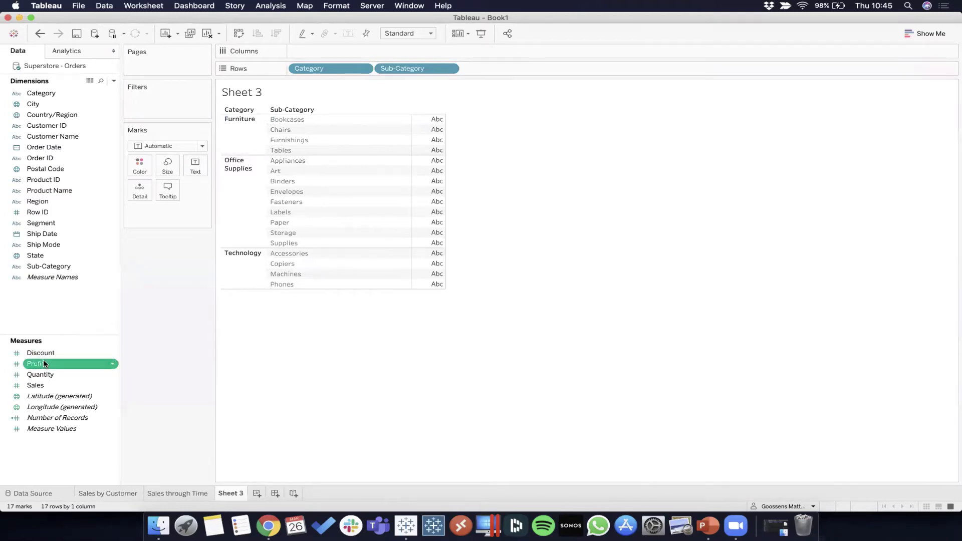
{"action": "left_click_drag", "start_coordinate": [35, 366], "coordinate": [325, 46]}
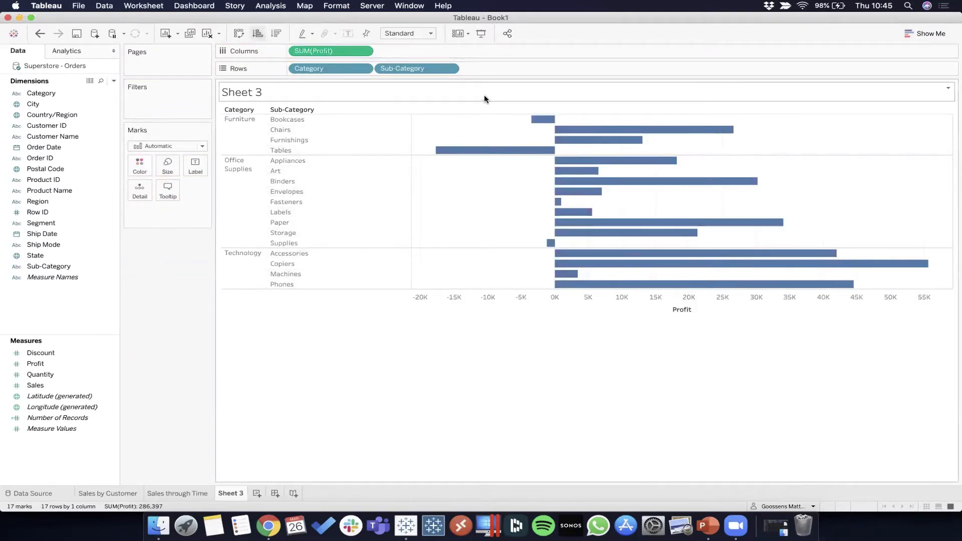
{"action": "left_click", "coordinate": [39, 383]}
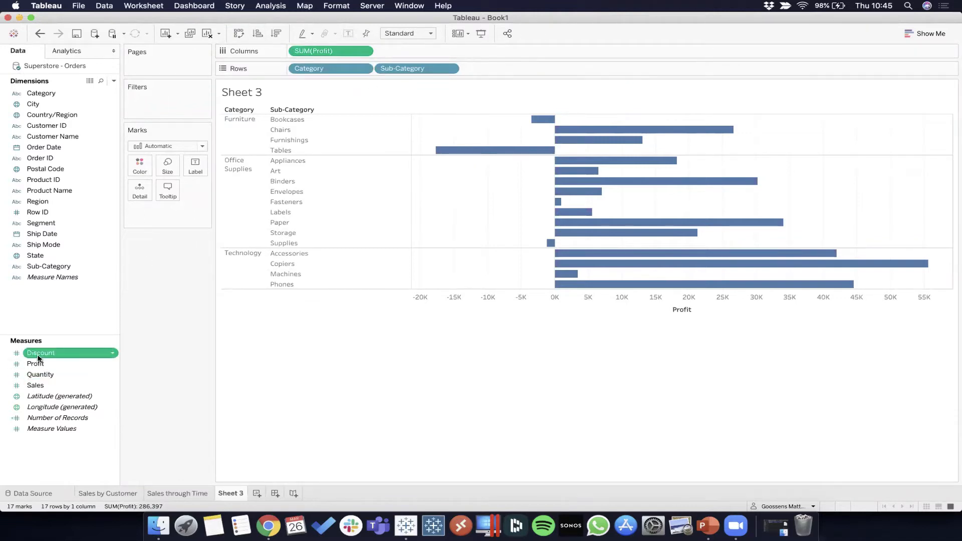
{"action": "left_click", "coordinate": [37, 374]}
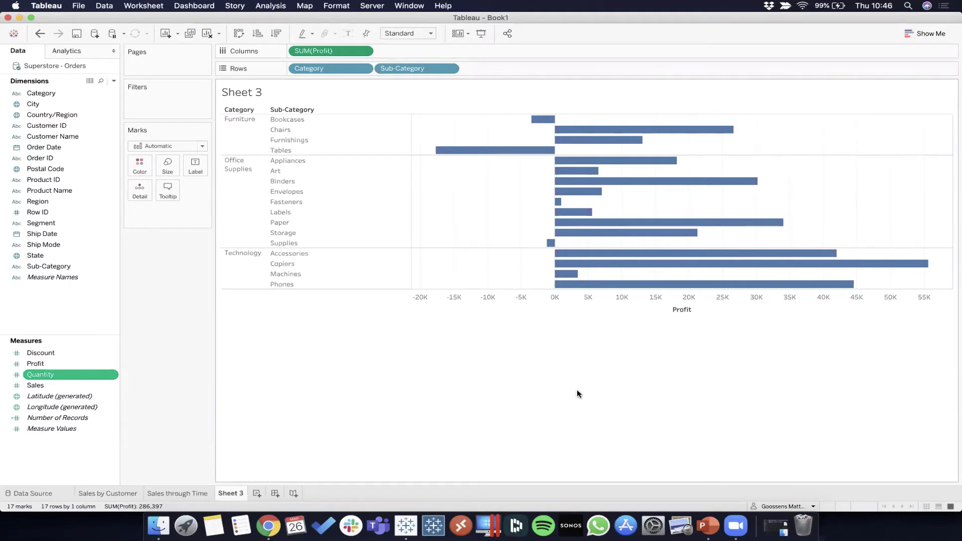
Step: Set the worksheet's fit to Entire View
{"action": "left_click", "coordinate": [381, 33]}
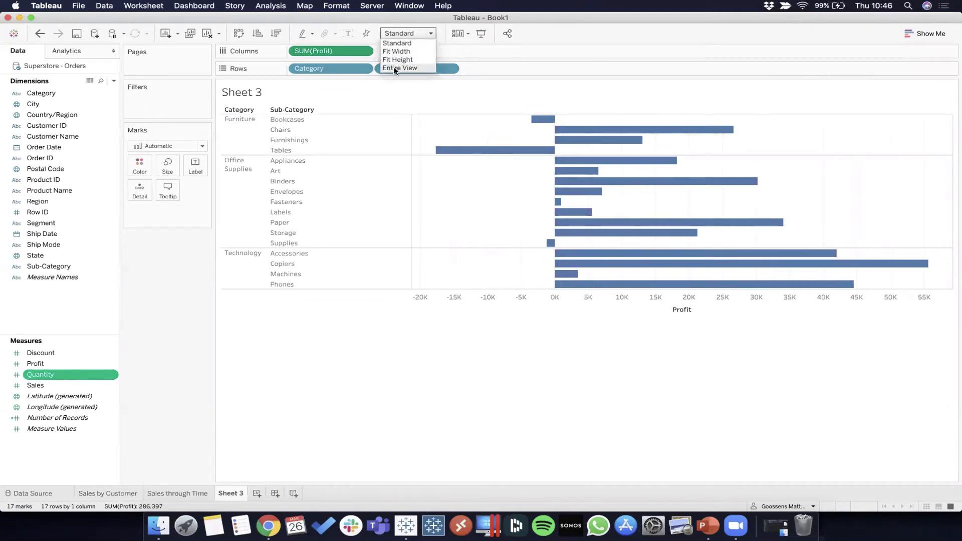
{"action": "left_click", "coordinate": [392, 73]}
{"action": "left_click", "coordinate": [386, 31]}
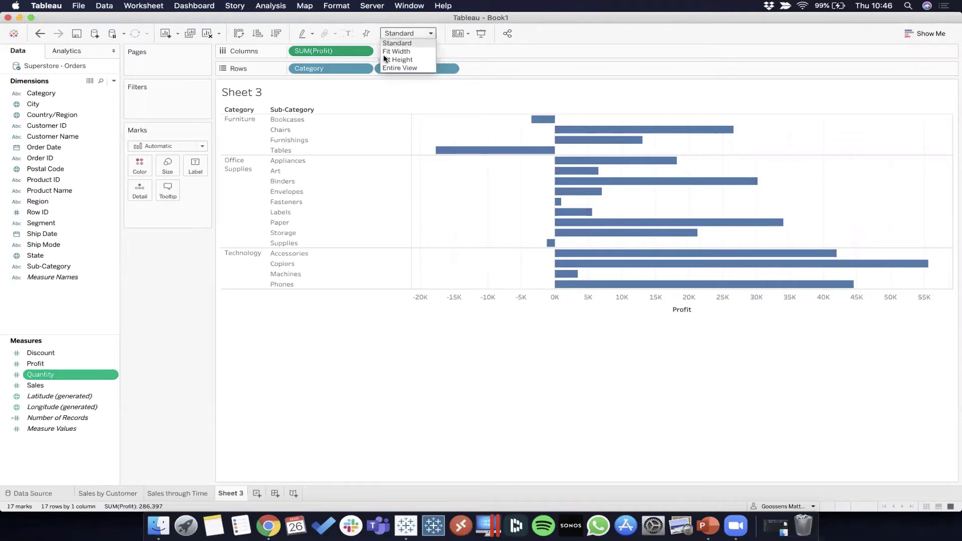
{"action": "left_click", "coordinate": [386, 67]}
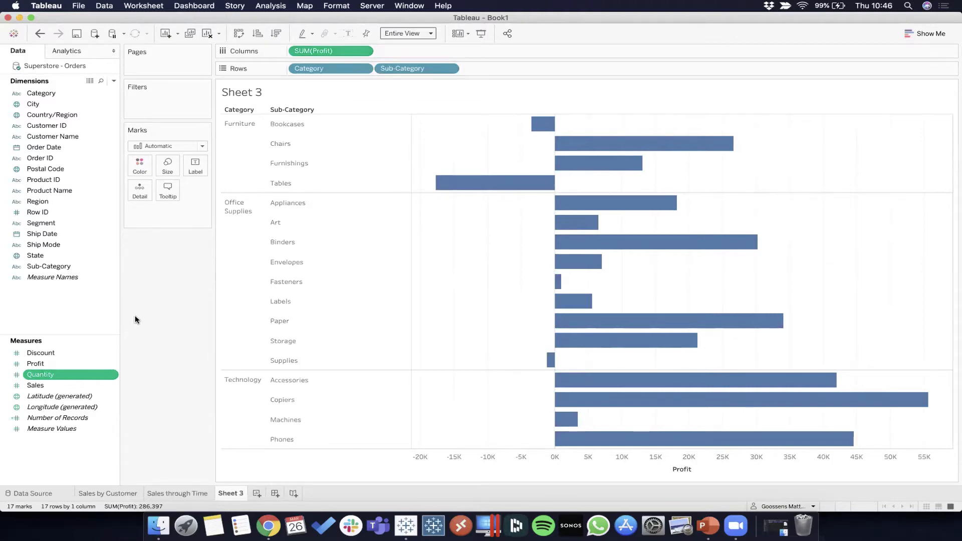
Step: Create a hierarchy named "Category levels" from the Category and Sub-Category dimensions
{"action": "left_click_drag", "start_coordinate": [29, 246], "coordinate": [48, 236]}
{"action": "left_click", "coordinate": [56, 146]}
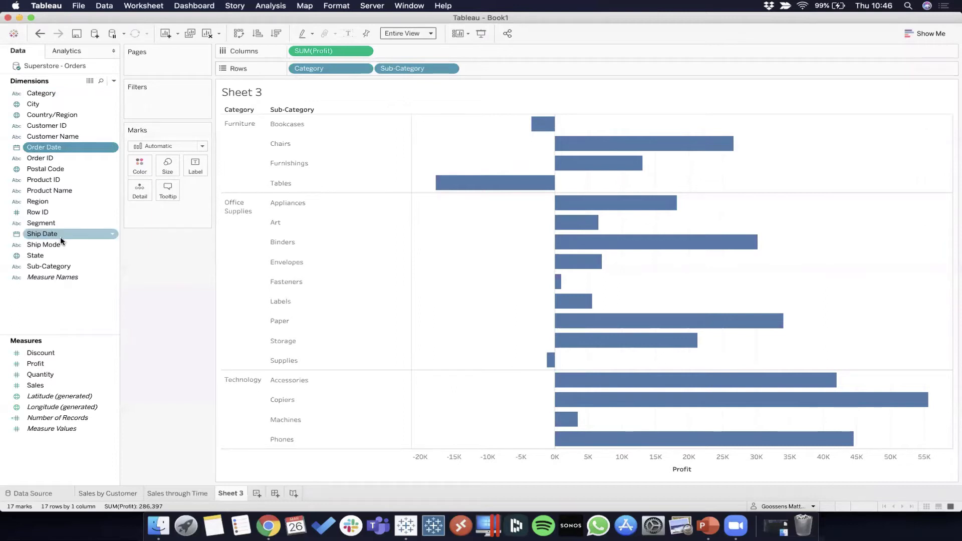
{"action": "left_click", "coordinate": [44, 267]}
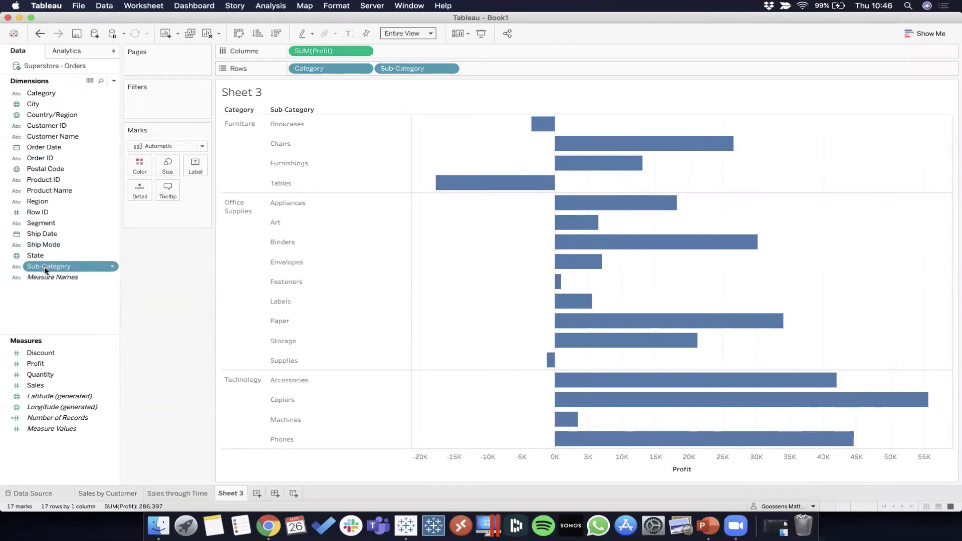
{"action": "left_click_drag", "start_coordinate": [44, 267], "coordinate": [52, 92]}
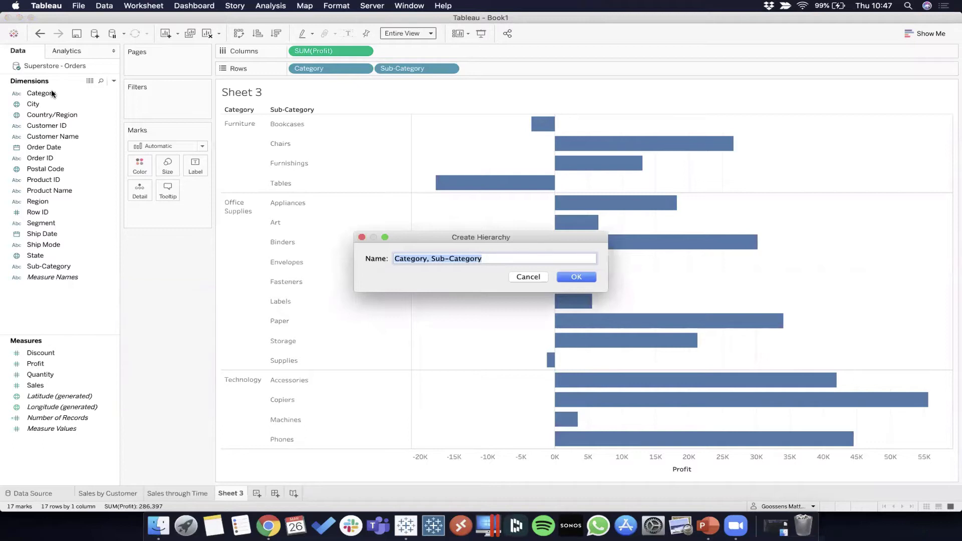
{"action": "type", "text": "Cate"}
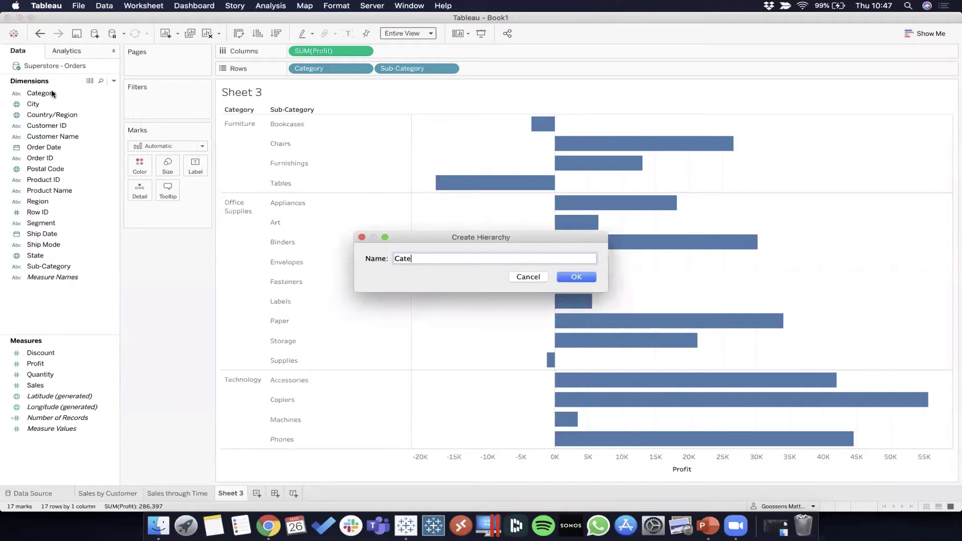
{"action": "type", "text": "gory levels"}
{"action": "left_click", "coordinate": [566, 278]}
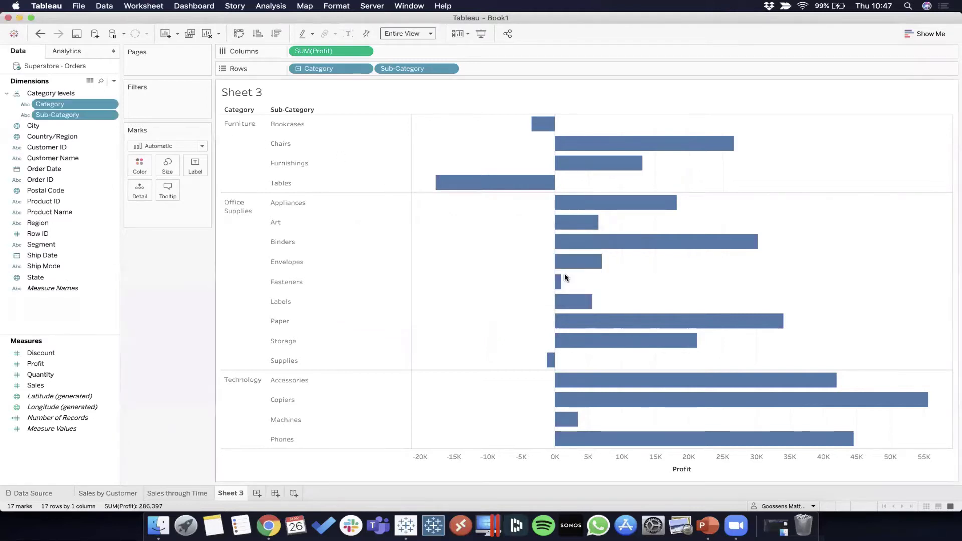
{"action": "left_click", "coordinate": [44, 106]}
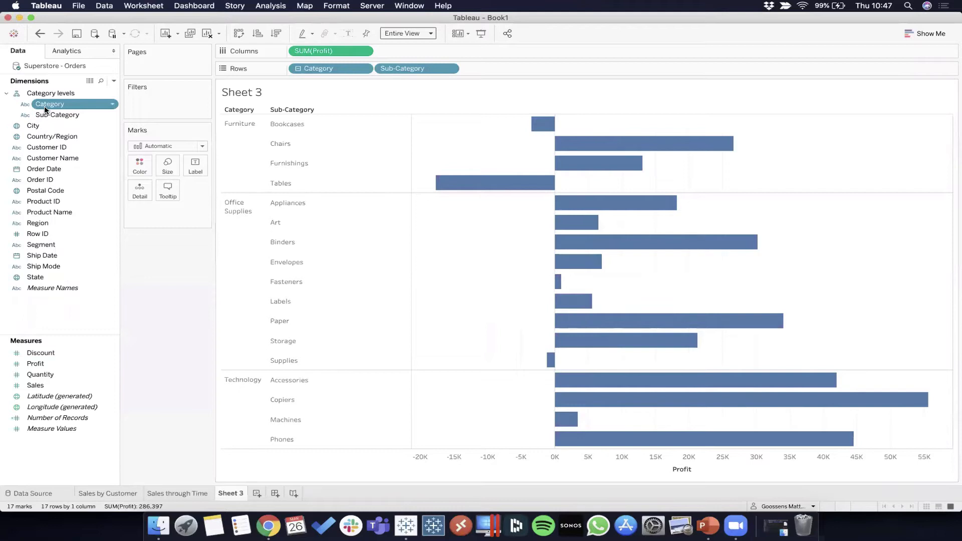
{"action": "left_click", "coordinate": [15, 96]}
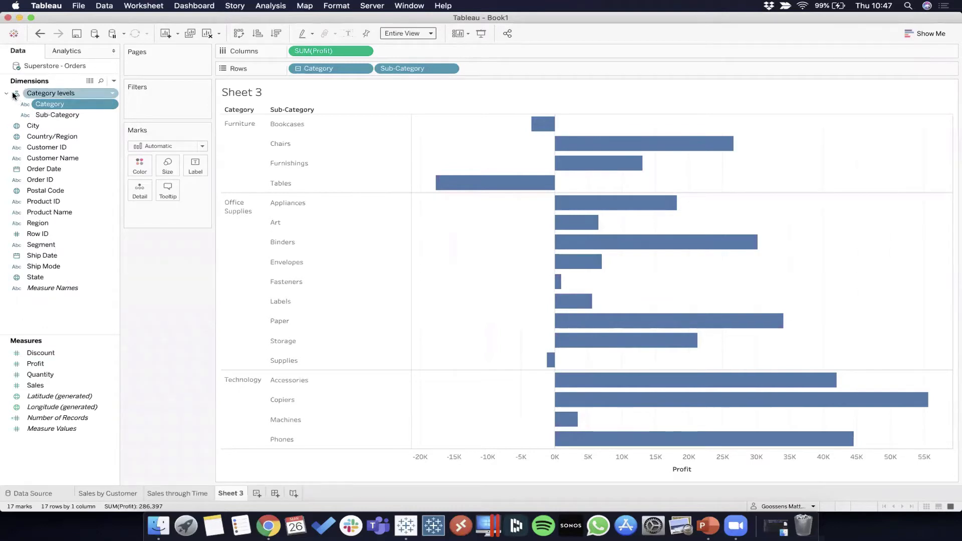
{"action": "left_click", "coordinate": [61, 116]}
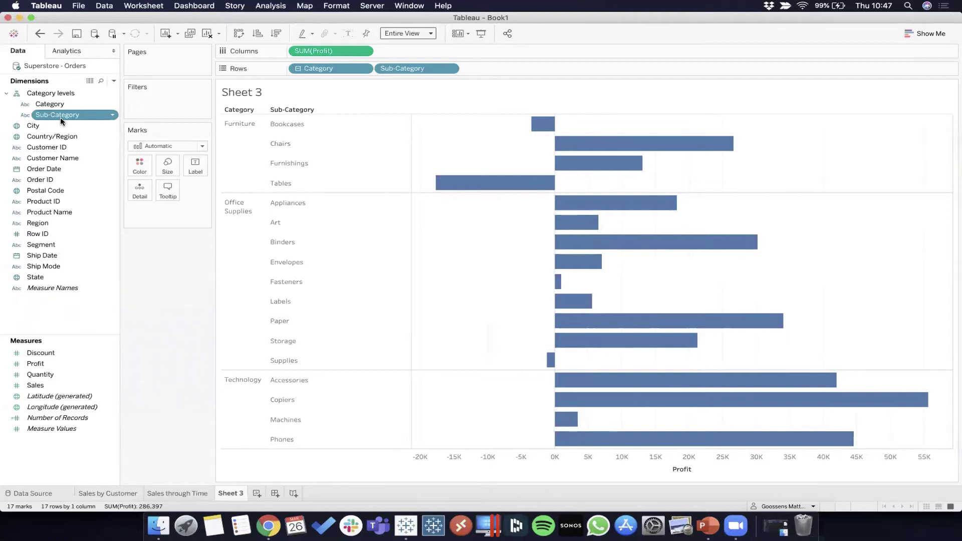
{"action": "left_click_drag", "start_coordinate": [60, 118], "coordinate": [51, 98]}
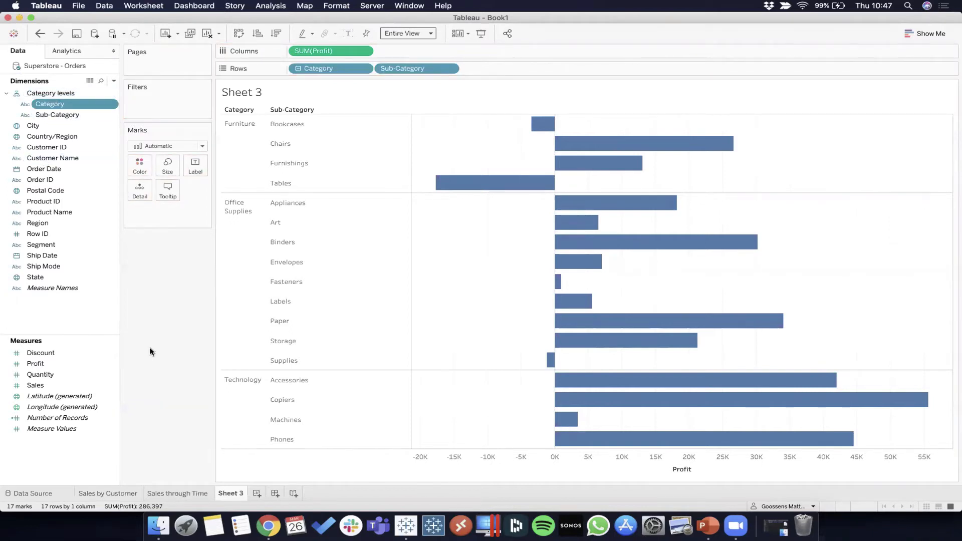
Step: Collapse and re-expand the Category level on the rows several times to try out the hierarchy's drill-down
{"action": "left_click", "coordinate": [298, 68]}
{"action": "left_click", "coordinate": [298, 69]}
{"action": "left_click", "coordinate": [299, 69]}
{"action": "left_click", "coordinate": [298, 69]}
{"action": "left_click", "coordinate": [298, 69]}
{"action": "left_click", "coordinate": [298, 69]}
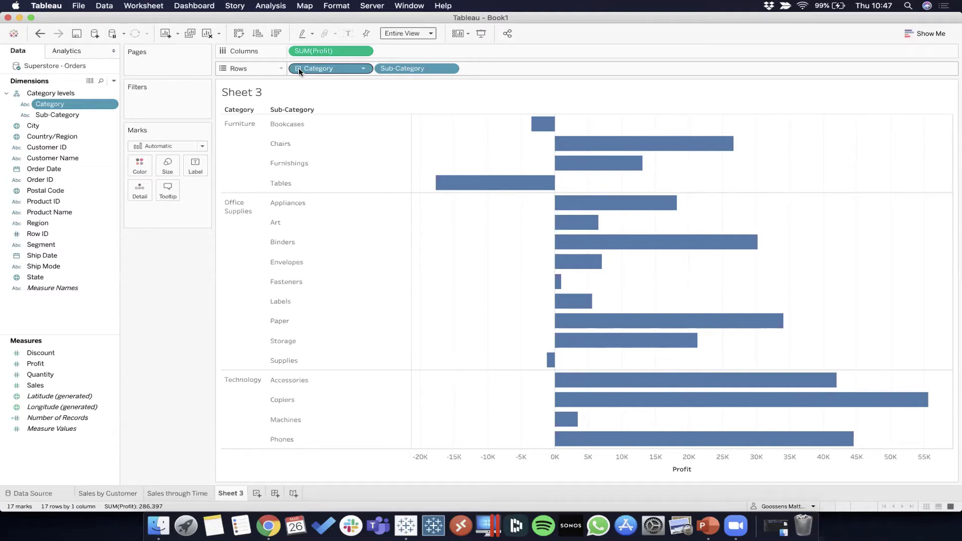
Step: Add Product Name below Sub-Category in the Category levels hierarchy and expand Sub-Category on the rows to product level
{"action": "left_click_drag", "start_coordinate": [38, 217], "coordinate": [51, 116]}
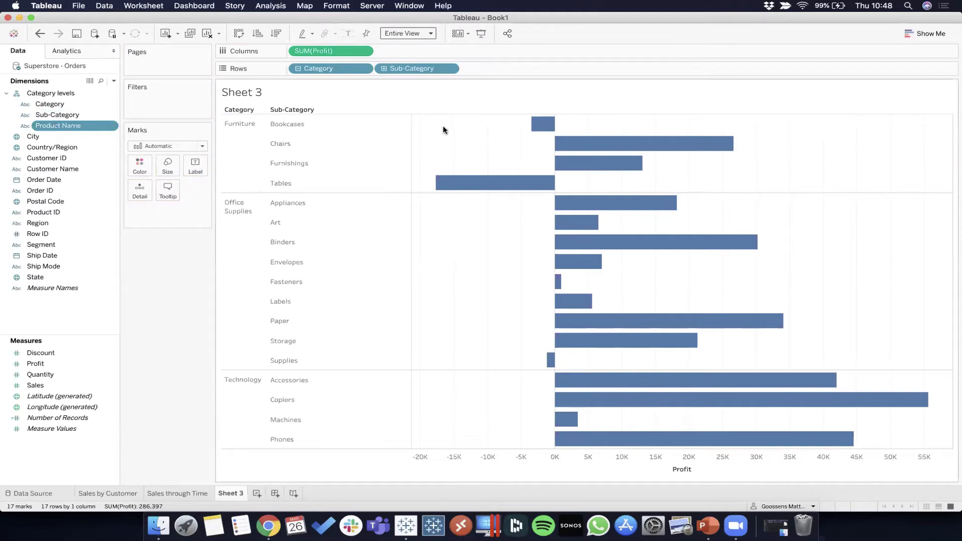
{"action": "left_click", "coordinate": [385, 69]}
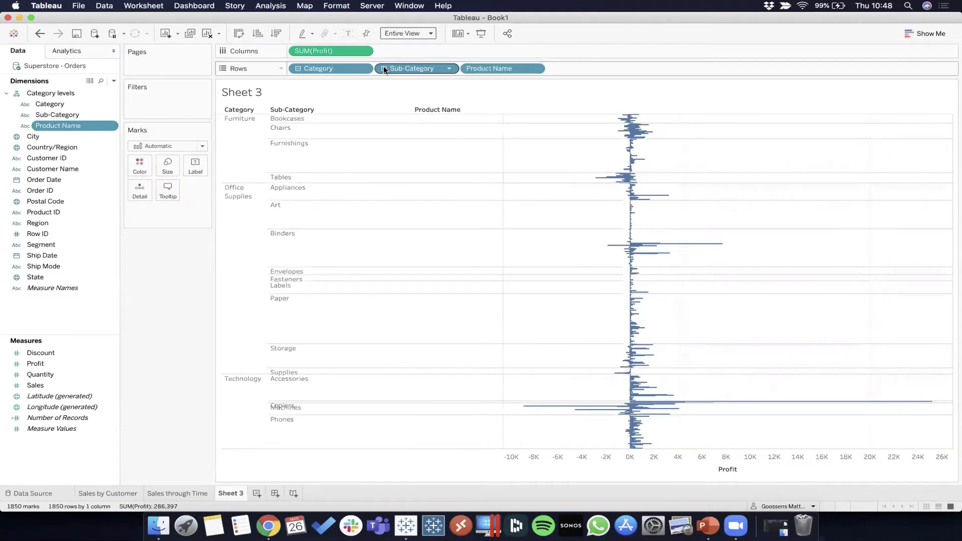
{"action": "left_click", "coordinate": [384, 69]}
{"action": "left_click", "coordinate": [384, 68]}
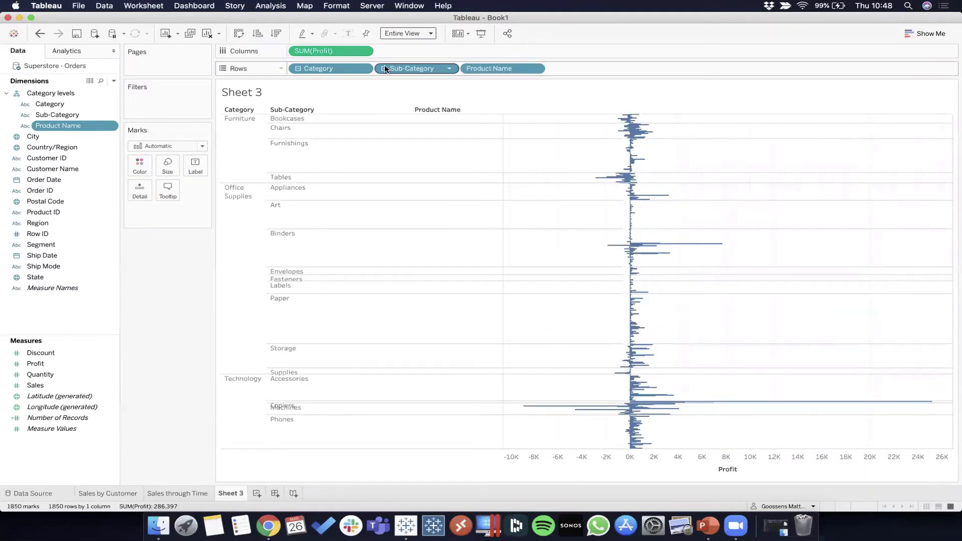
Step: Set the fit to Fit Width and look through the profit bars of the individual products
{"action": "left_click", "coordinate": [388, 38]}
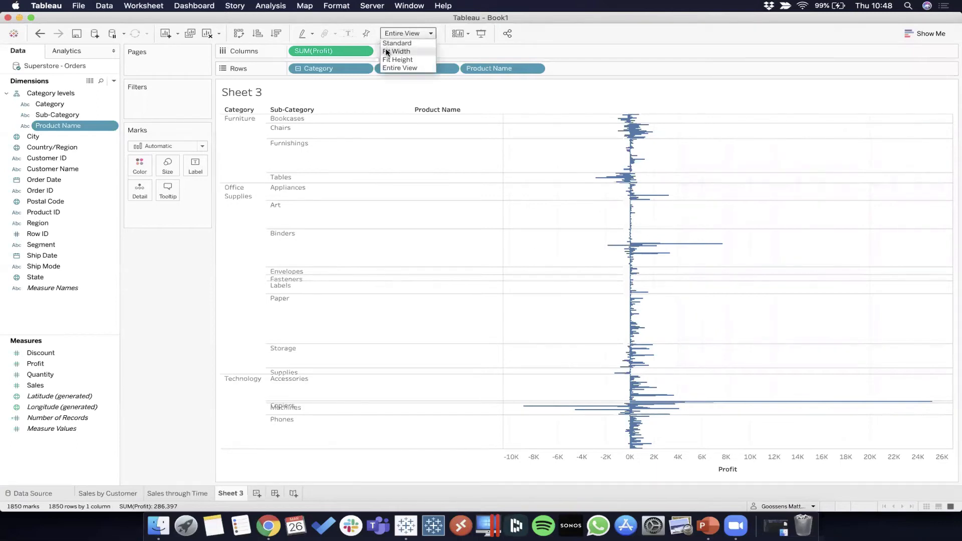
{"action": "left_click", "coordinate": [396, 51]}
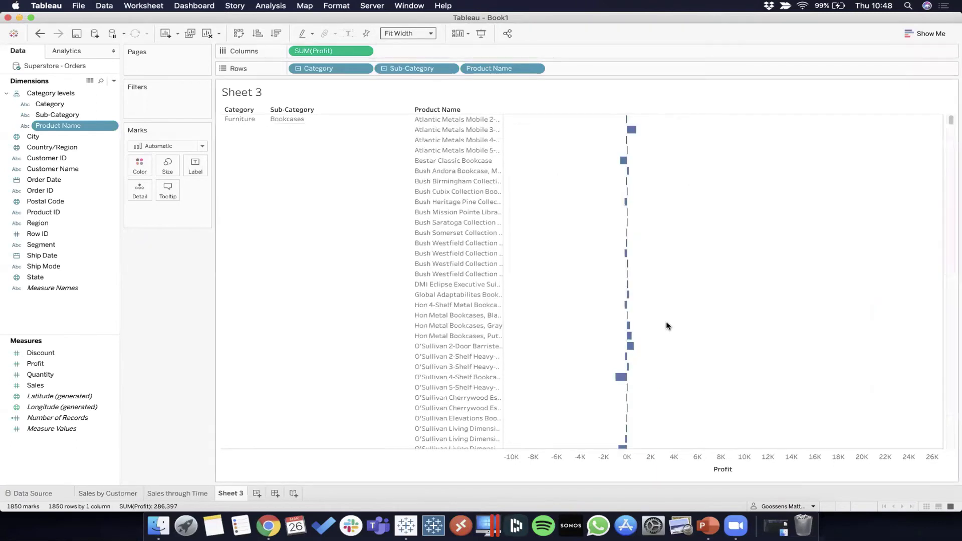
{"action": "scroll", "coordinate": [667, 324], "scroll_direction": "down", "scroll_amount": 10}
{"action": "scroll", "coordinate": [667, 325], "scroll_direction": "down", "scroll_amount": 15}
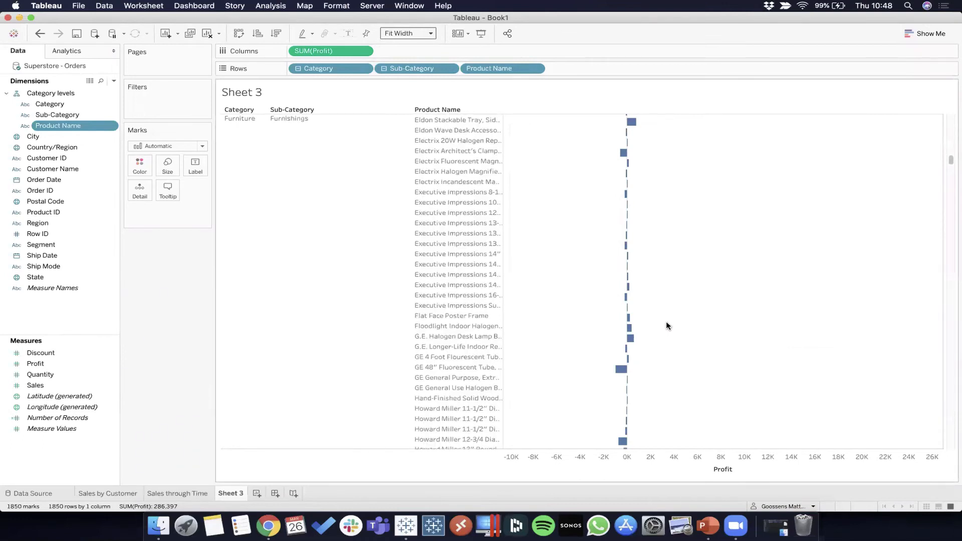
{"action": "scroll", "coordinate": [667, 326], "scroll_direction": "up", "scroll_amount": 20}
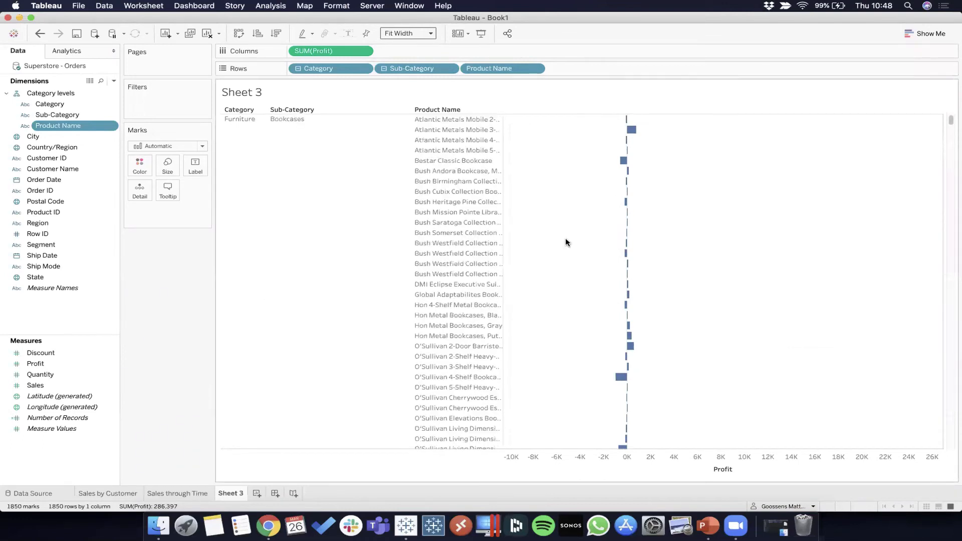
Step: Collapse Sub-Category on the rows to hide the product level and set the fit to Entire View
{"action": "left_click", "coordinate": [389, 33]}
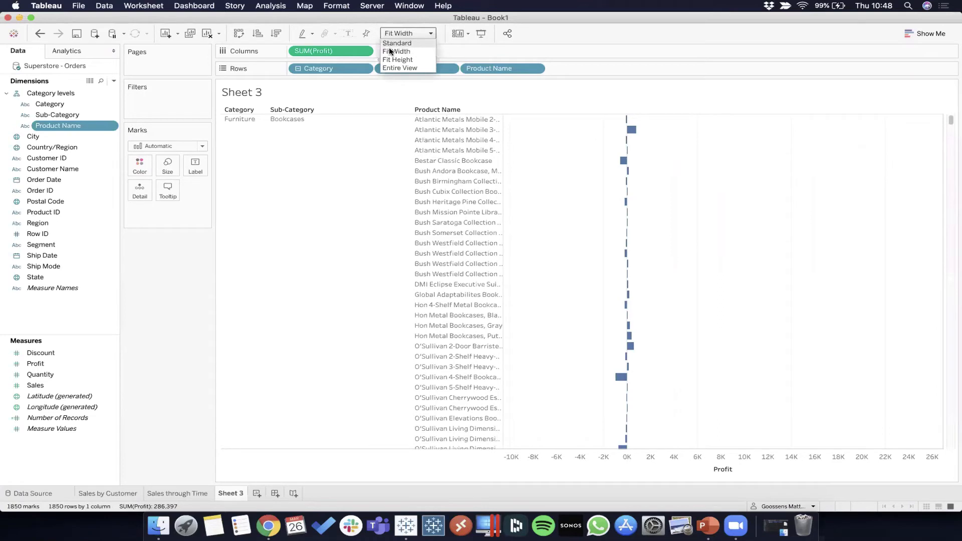
{"action": "left_click", "coordinate": [401, 29]}
{"action": "left_click", "coordinate": [382, 68]}
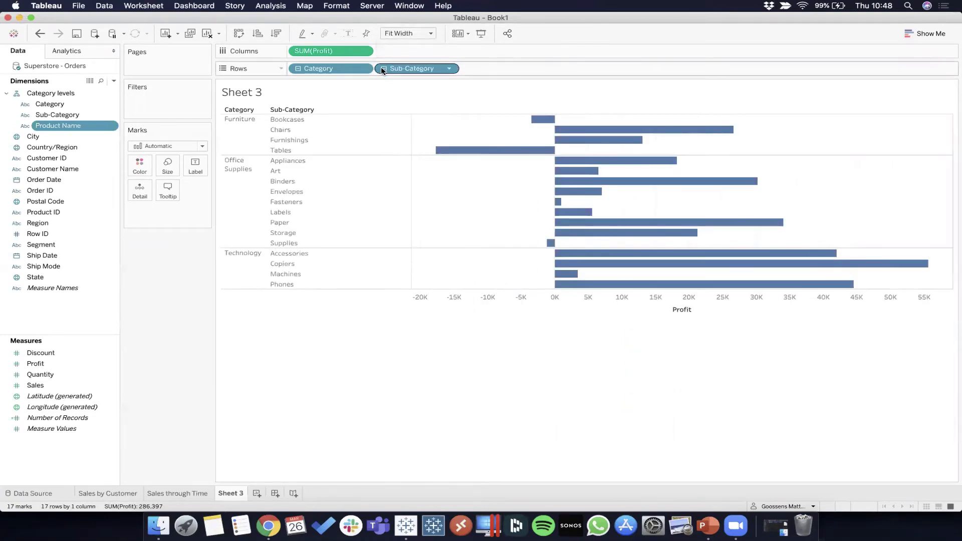
{"action": "left_click", "coordinate": [401, 33]}
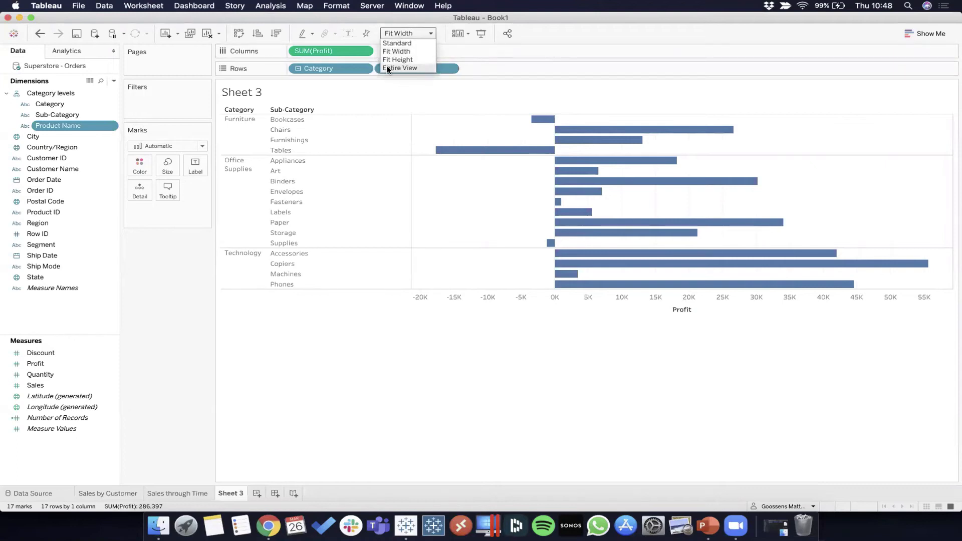
{"action": "left_click", "coordinate": [387, 69]}
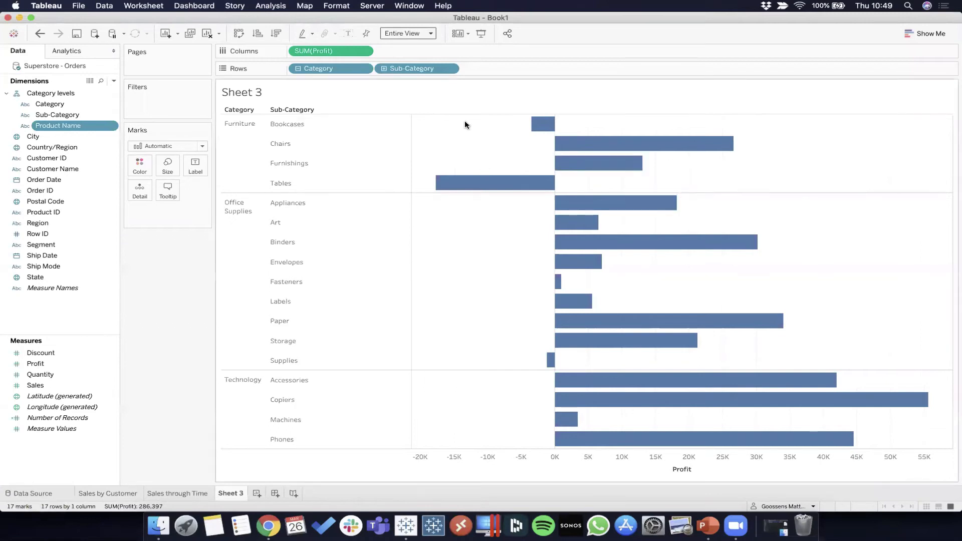
Step: Select all the profit bars in the chart and clear the selection again
{"action": "left_click_drag", "start_coordinate": [448, 123], "coordinate": [856, 441]}
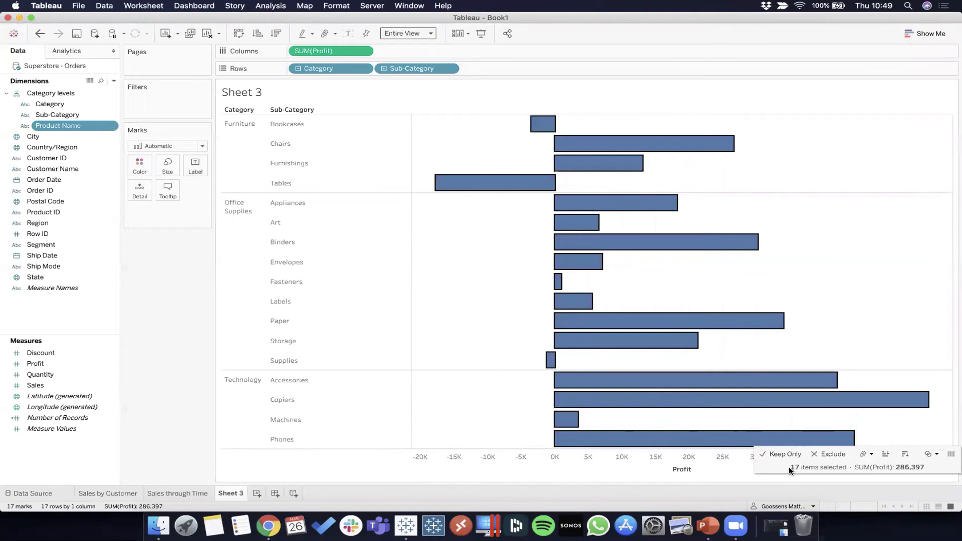
{"action": "left_click", "coordinate": [858, 212]}
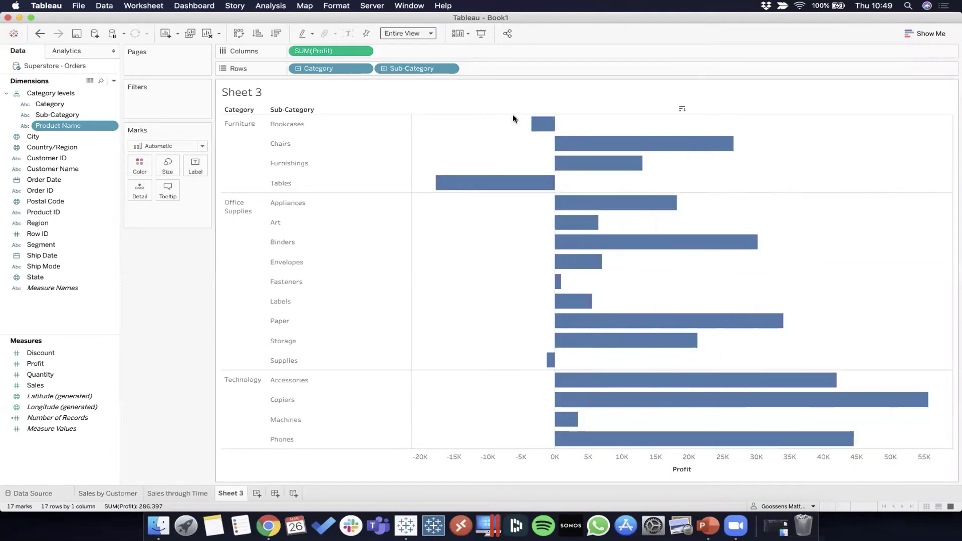
{"action": "left_click", "coordinate": [542, 124]}
{"action": "left_click", "coordinate": [745, 140]}
{"action": "left_click", "coordinate": [710, 145]}
{"action": "left_click", "coordinate": [668, 131]}
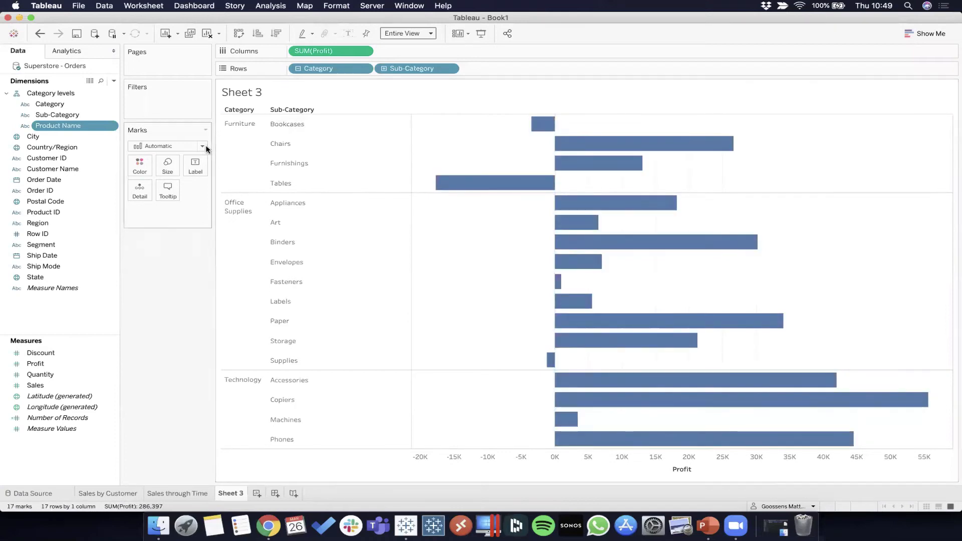
Step: Try the Circle and Automatic mark types on the profit chart and set the mark type to Bar
{"action": "left_click", "coordinate": [206, 146]}
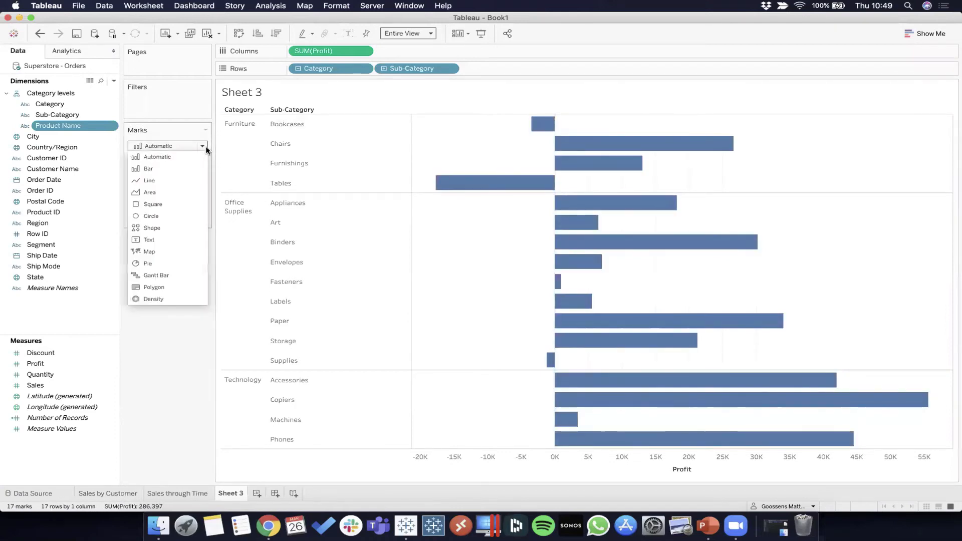
{"action": "left_click", "coordinate": [148, 217]}
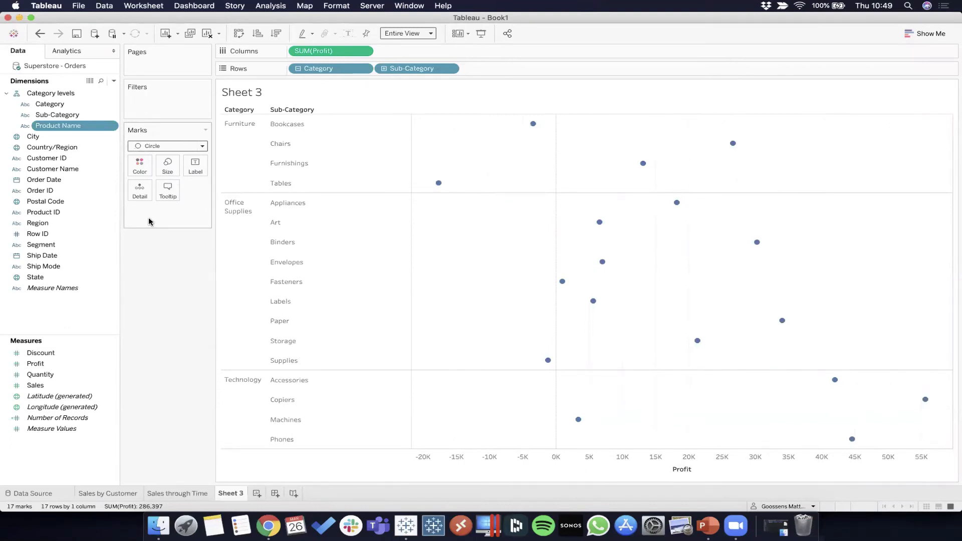
{"action": "left_click", "coordinate": [167, 146]}
{"action": "left_click", "coordinate": [158, 169]}
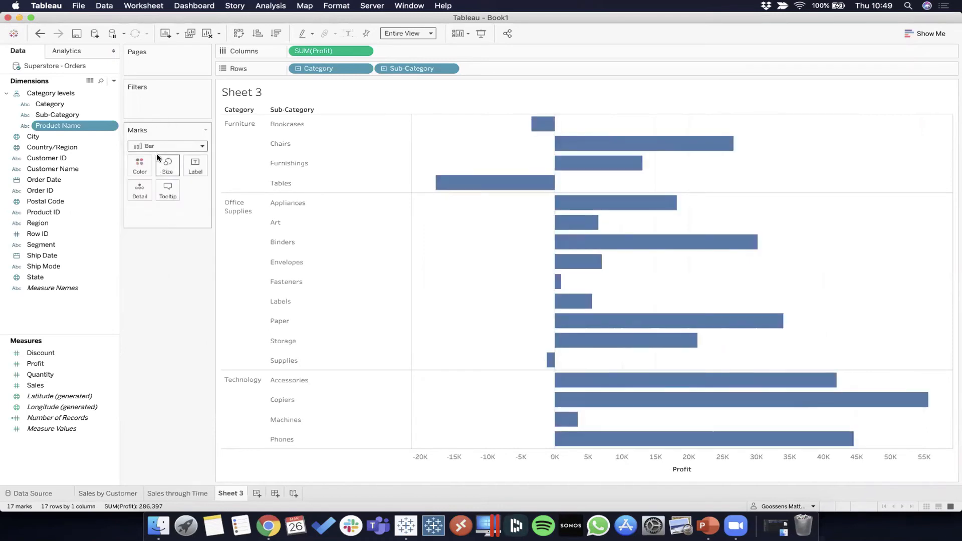
{"action": "left_click", "coordinate": [146, 146]}
{"action": "left_click", "coordinate": [149, 157]}
{"action": "left_click", "coordinate": [167, 146]}
{"action": "left_click", "coordinate": [156, 169]}
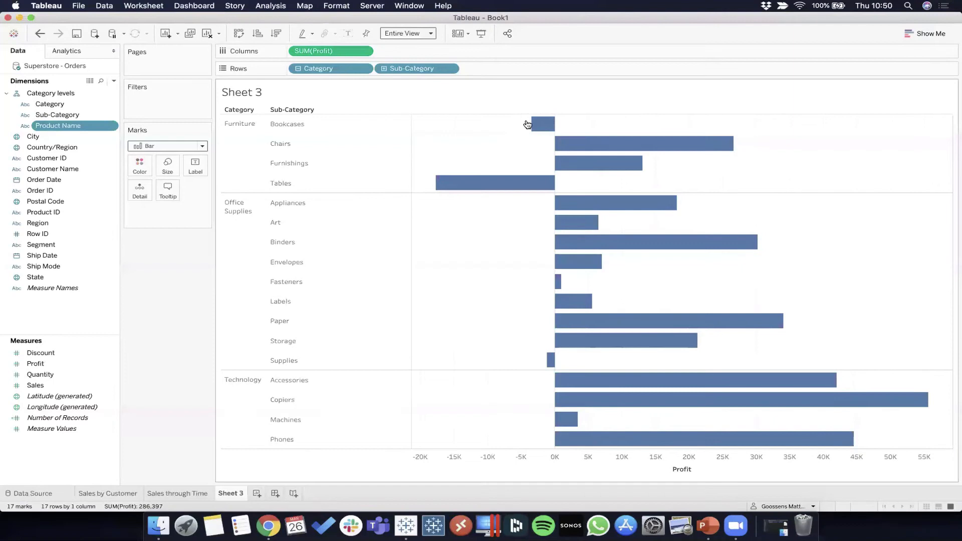
{"action": "mouse_move", "coordinate": [527, 125]}
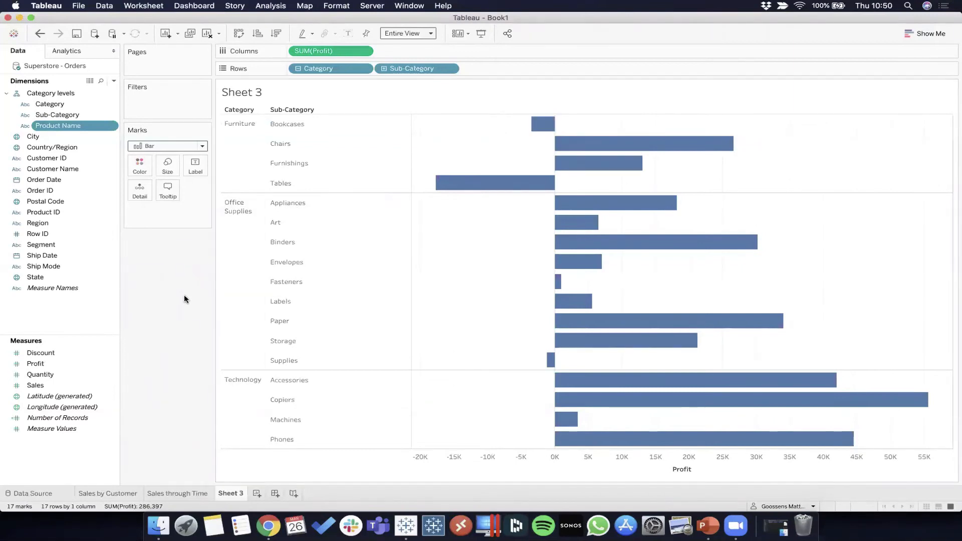
Step: Try several palette colours on the profit bars, including light blue and light orange
{"action": "left_click", "coordinate": [146, 169]}
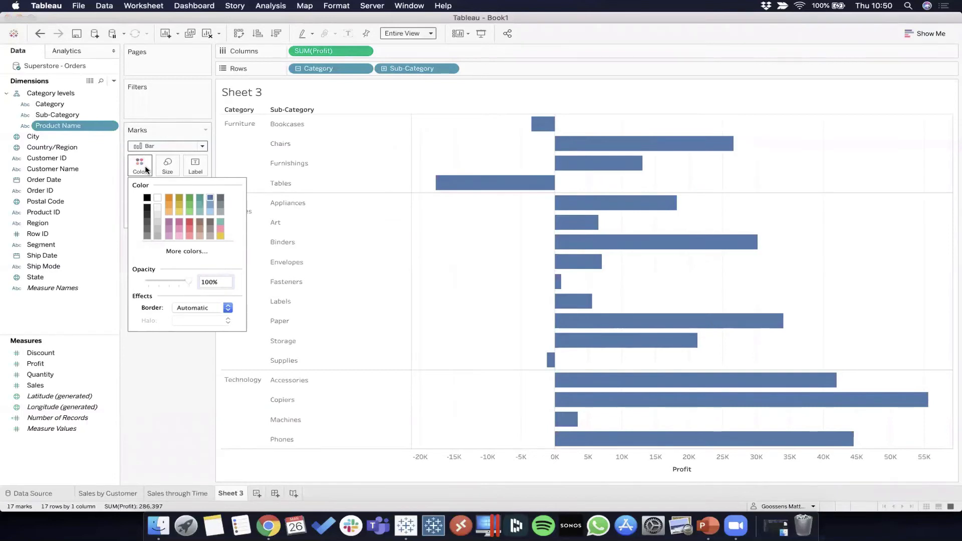
{"action": "left_click", "coordinate": [167, 203]}
{"action": "left_click", "coordinate": [190, 204]}
{"action": "left_click", "coordinate": [200, 211]}
{"action": "left_click", "coordinate": [210, 211]}
{"action": "left_click", "coordinate": [210, 205]}
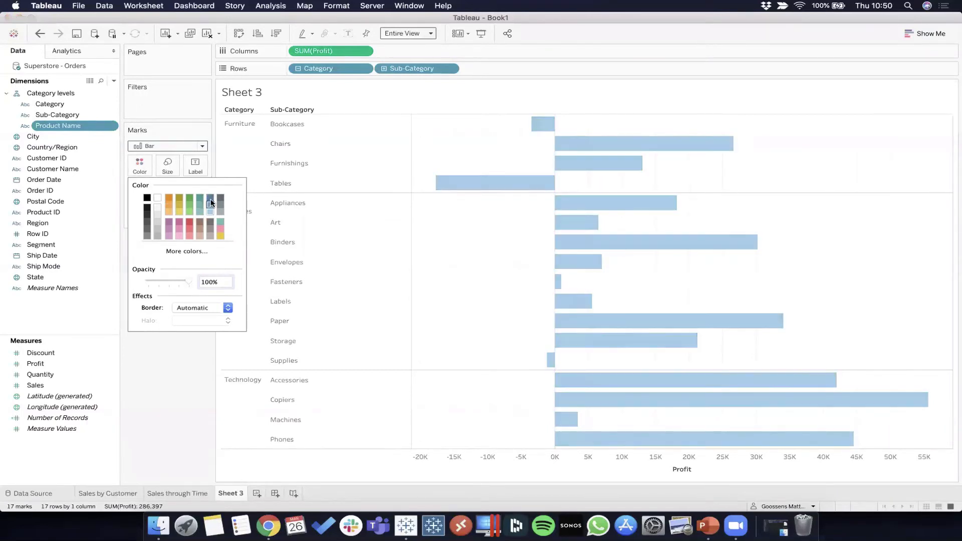
{"action": "left_click", "coordinate": [221, 201]}
{"action": "left_click", "coordinate": [199, 201]}
{"action": "left_click", "coordinate": [180, 200]}
{"action": "left_click", "coordinate": [169, 212]}
Step: Try 55% opacity on the bars, restore it to 100%, and colour all the bars black
{"action": "left_click", "coordinate": [172, 280]}
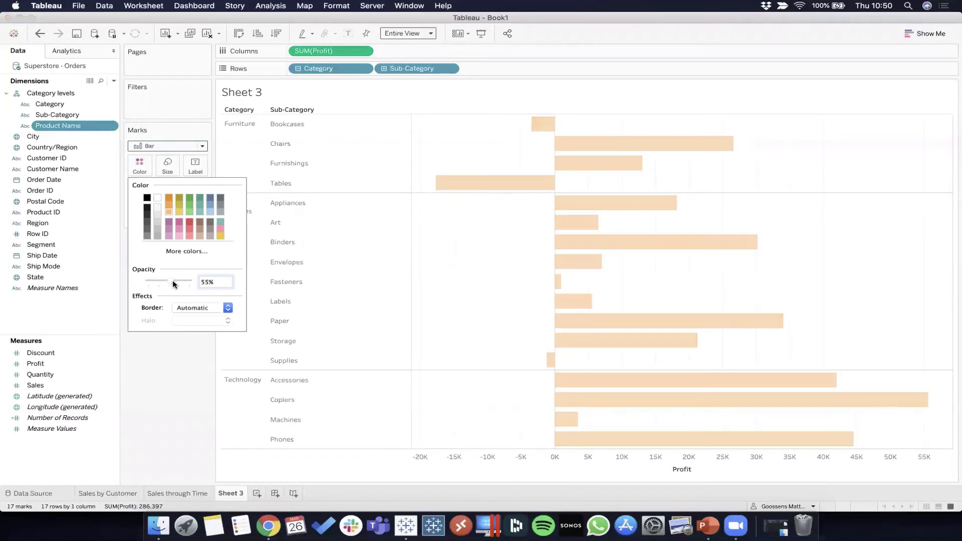
{"action": "left_click_drag", "start_coordinate": [181, 283], "coordinate": [199, 282]}
{"action": "left_click", "coordinate": [147, 197]}
{"action": "left_click", "coordinate": [176, 366]}
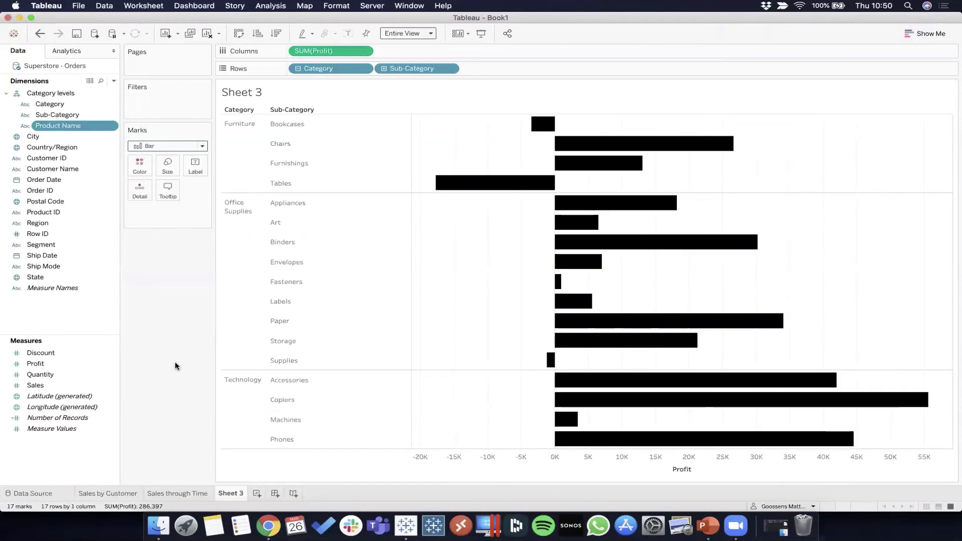
Step: Select the Furniture bars and the Office Supplies bars in turn, and clear the selection
{"action": "left_click_drag", "start_coordinate": [490, 123], "coordinate": [580, 181]}
{"action": "left_click_drag", "start_coordinate": [454, 201], "coordinate": [722, 363]}
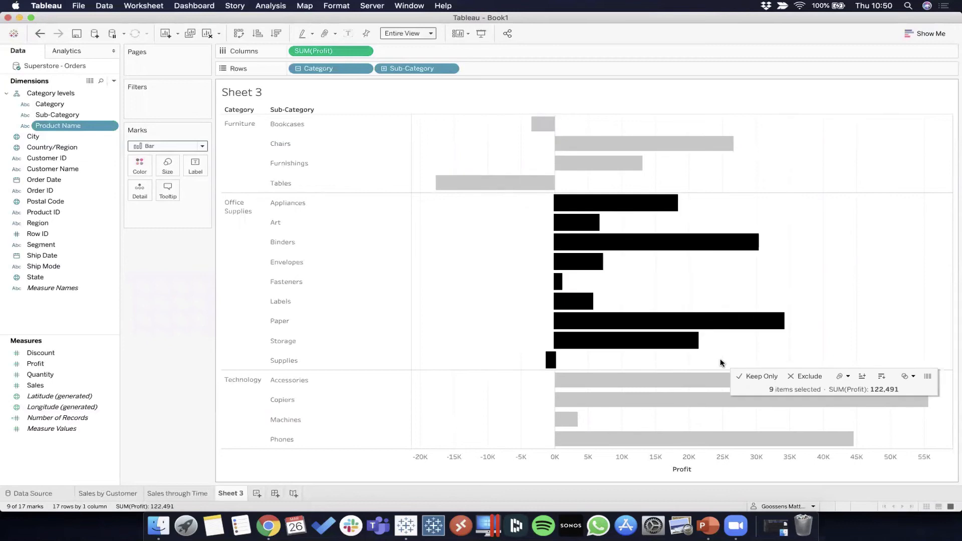
{"action": "key", "text": "Escape"}
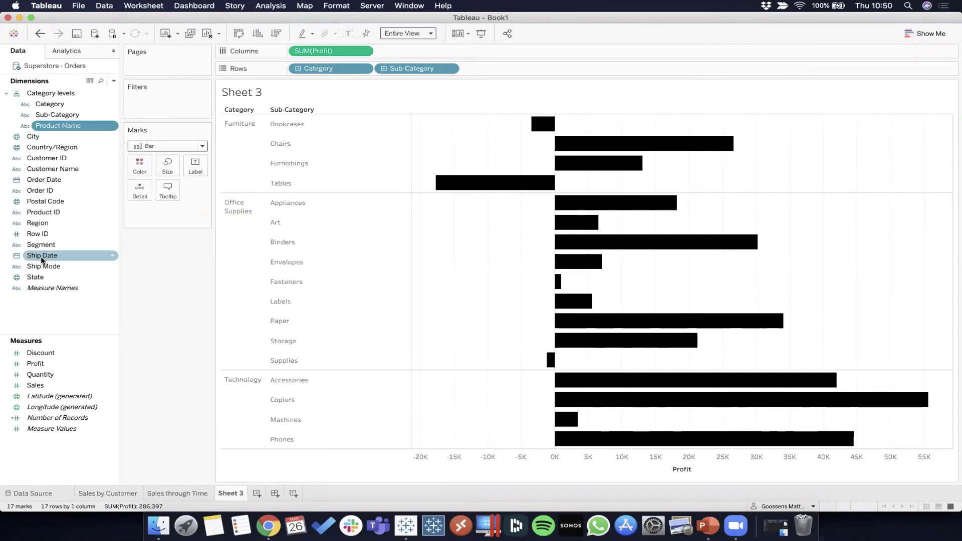
Step: Colour the profit bars by the Category dimension
{"action": "left_click", "coordinate": [57, 115], "text": "super"}
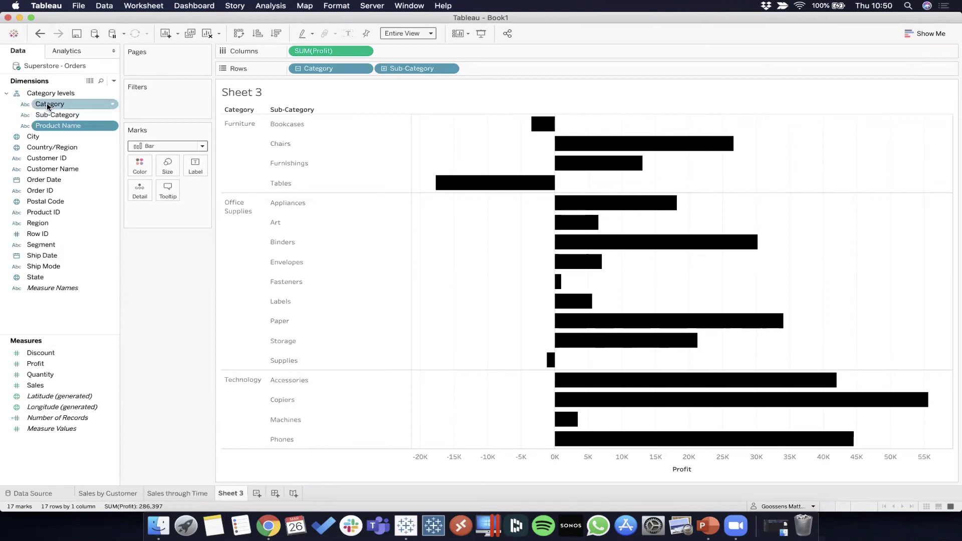
{"action": "left_click", "coordinate": [47, 105]}
{"action": "left_click_drag", "start_coordinate": [39, 106], "coordinate": [134, 170]}
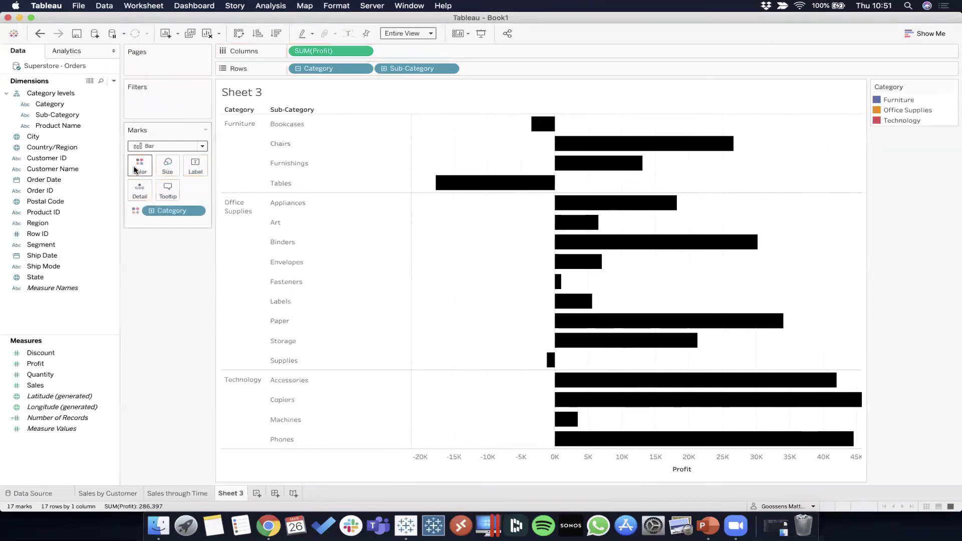
{"action": "left_click", "coordinate": [43, 104]}
{"action": "mouse_move", "coordinate": [40, 104]}
{"action": "left_mouse_down"}
{"action": "mouse_move", "coordinate": [115, 109]}
{"action": "mouse_move", "coordinate": [131, 166]}
{"action": "mouse_move", "coordinate": [58, 99]}
{"action": "left_mouse_up"}
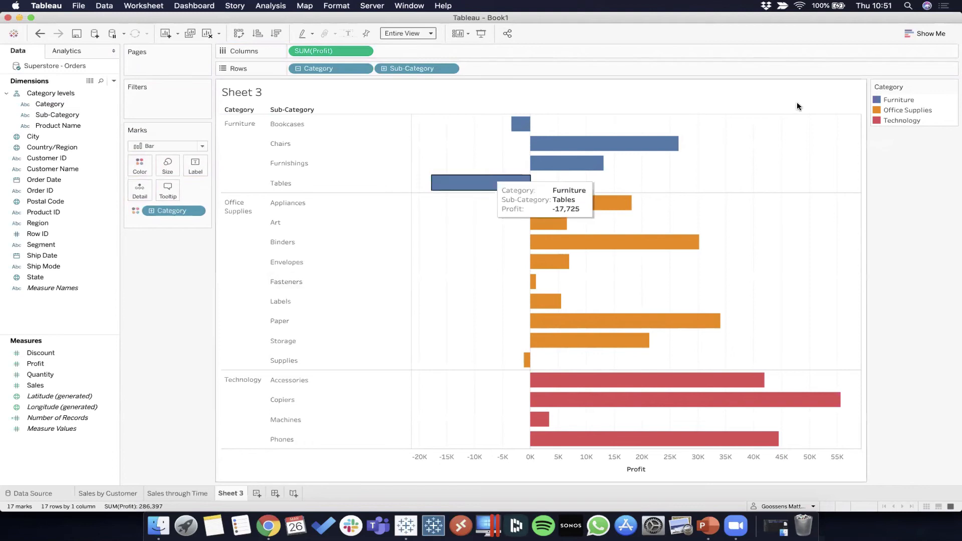
Step: Highlight the bars of Furniture, Office Supplies and Technology in turn from the colour legend, and clear the highlight
{"action": "left_click", "coordinate": [908, 101]}
{"action": "left_click", "coordinate": [909, 109]}
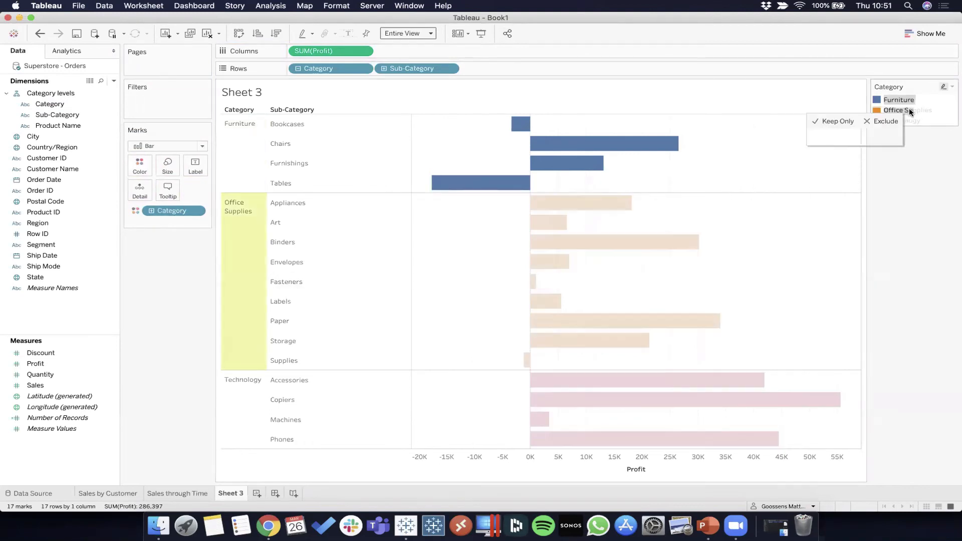
{"action": "left_click", "coordinate": [916, 121]}
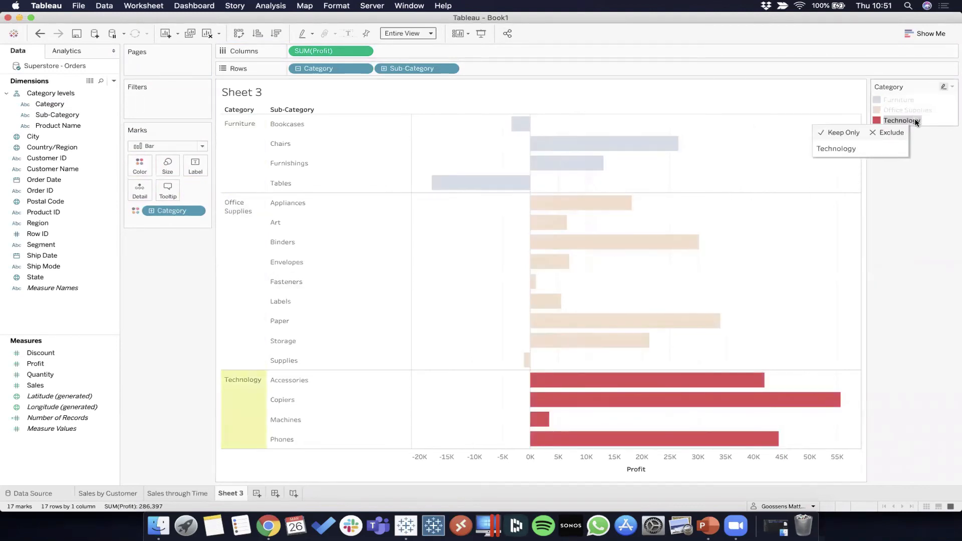
{"action": "left_click", "coordinate": [931, 161]}
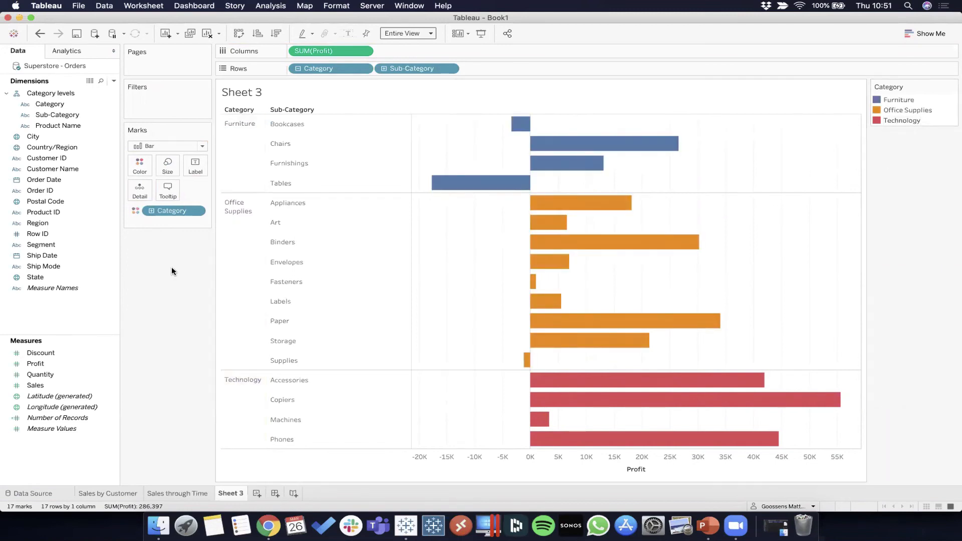
Step: Try the Tableau 10 palette in the Category colour settings and cancel the colour editing
{"action": "left_click", "coordinate": [141, 170]}
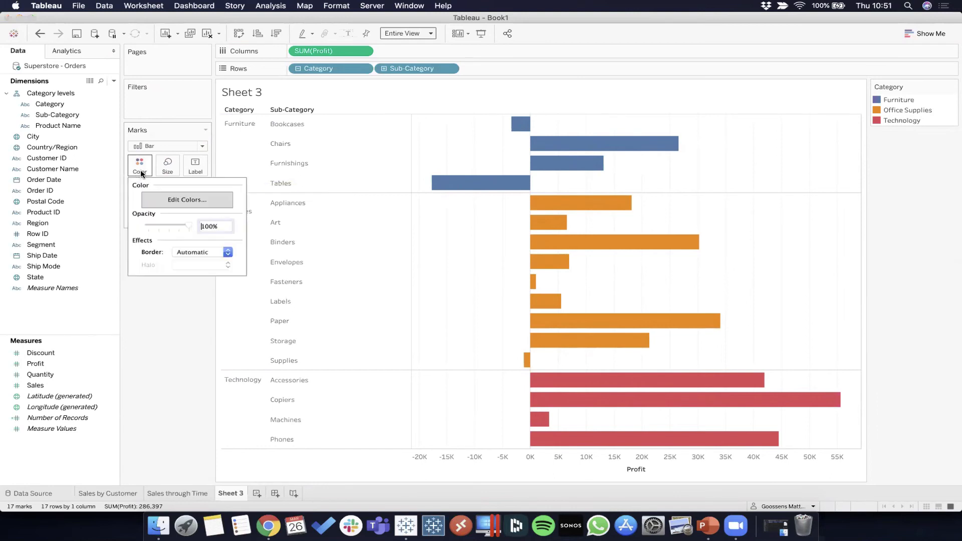
{"action": "left_click", "coordinate": [174, 204]}
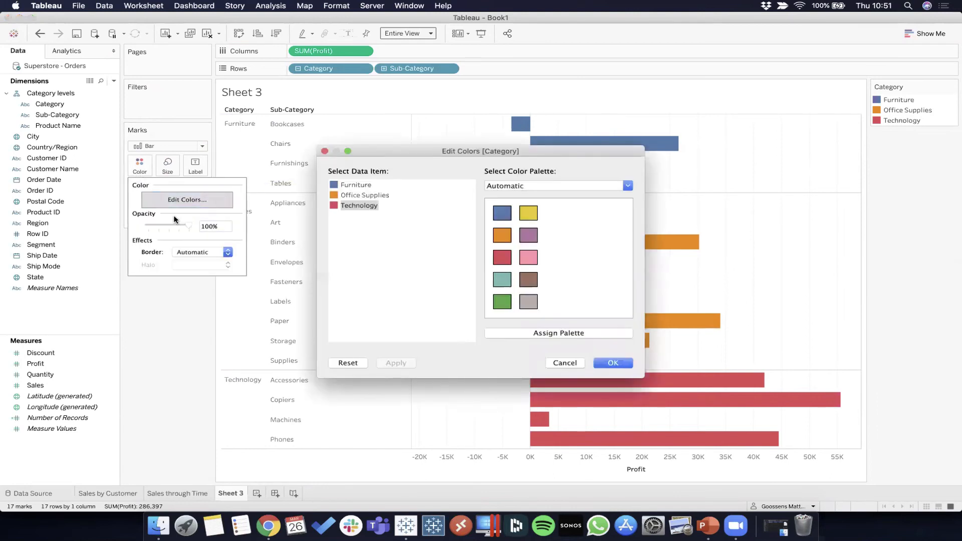
{"action": "left_click", "coordinate": [344, 186]}
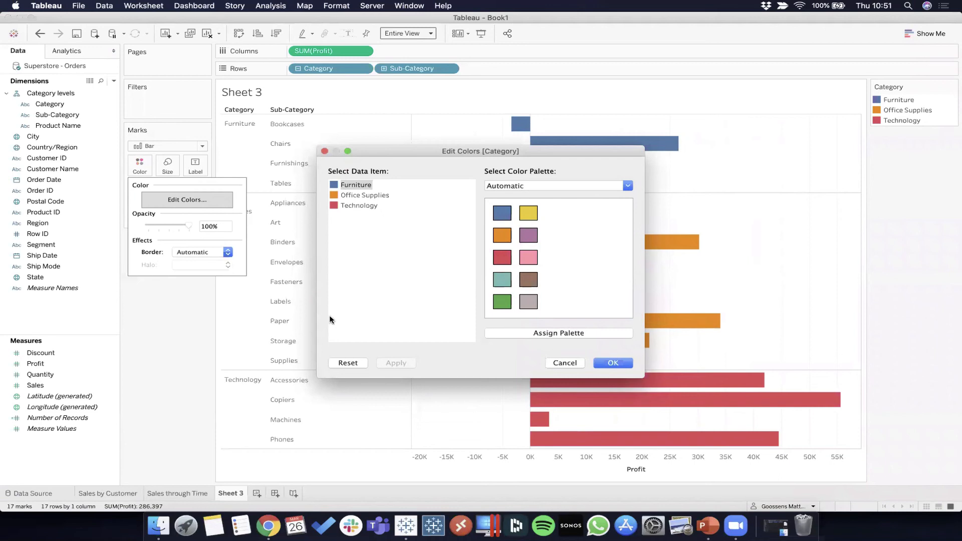
{"action": "left_click", "coordinate": [604, 185]}
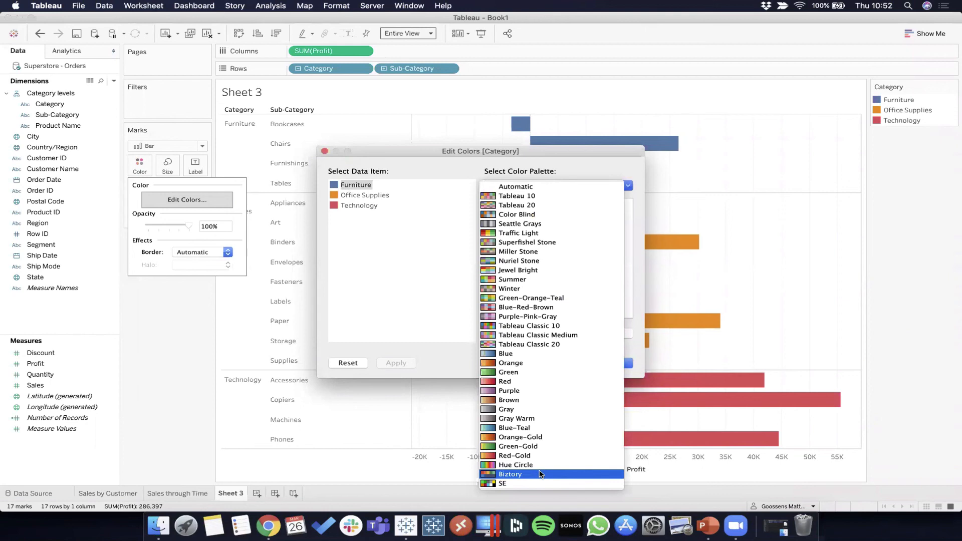
{"action": "left_click", "coordinate": [517, 195]}
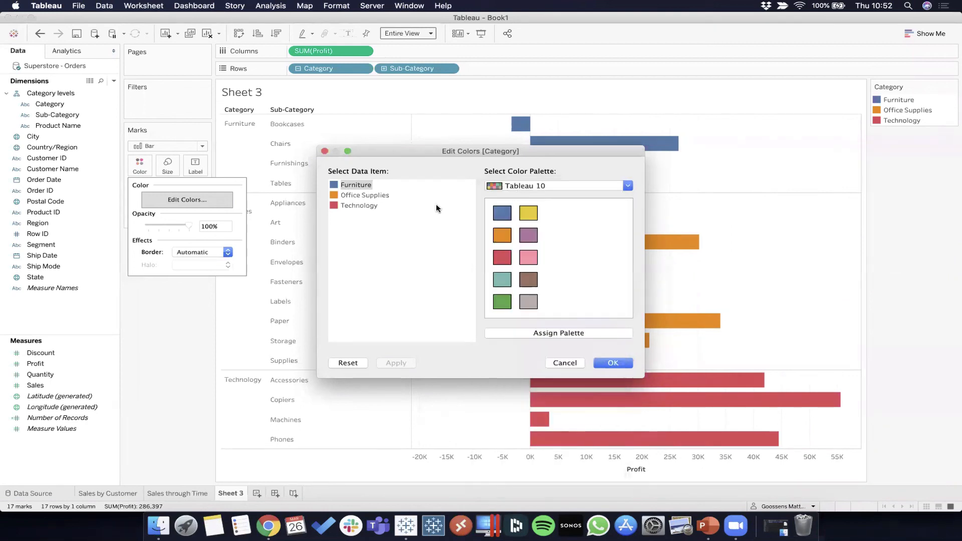
{"action": "left_click", "coordinate": [575, 364]}
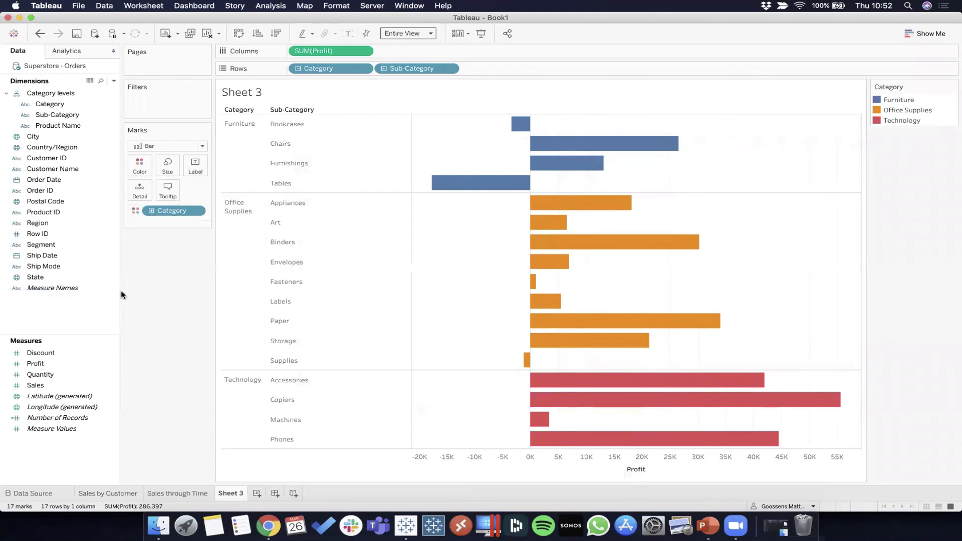
Step: Increase the mark size to make the profit bars slightly thicker
{"action": "left_click", "coordinate": [168, 168]}
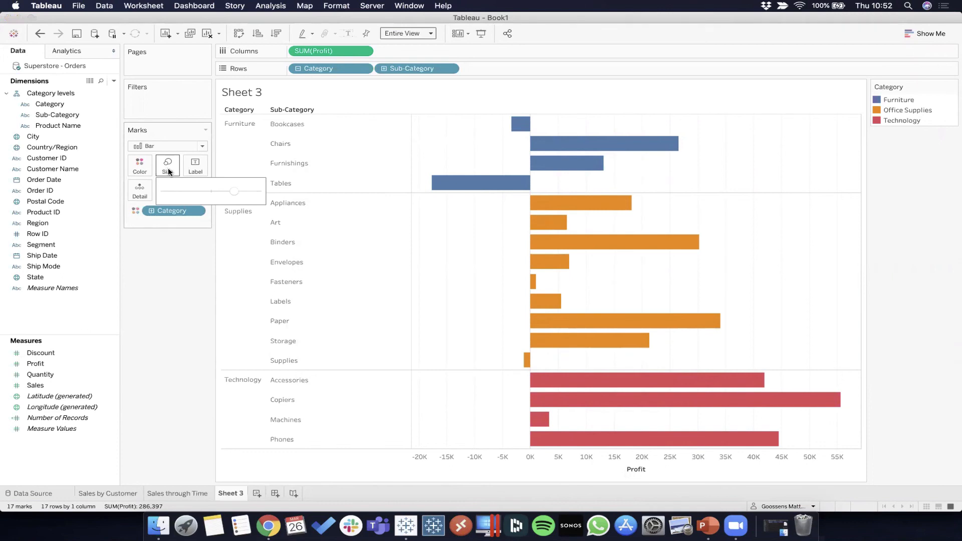
{"action": "left_click_drag", "start_coordinate": [241, 191], "coordinate": [246, 191]}
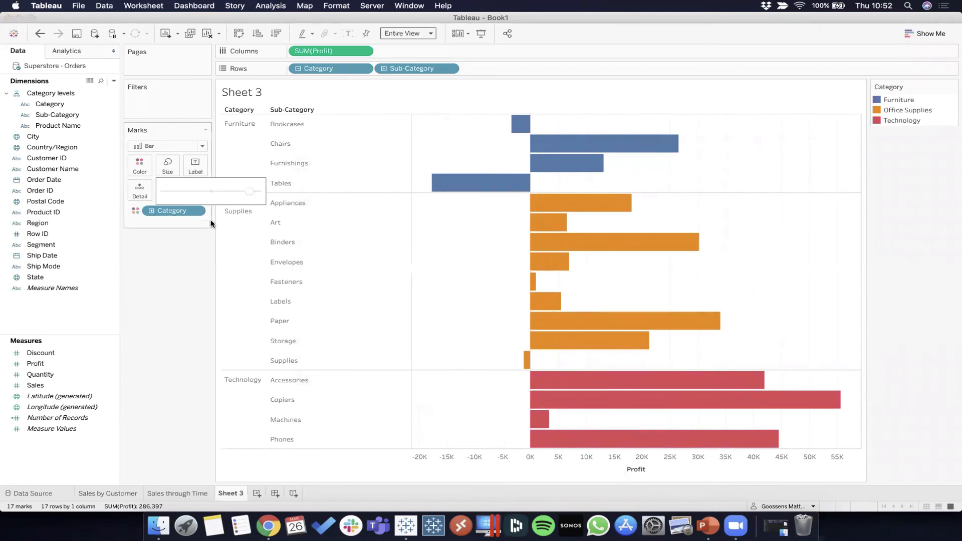
{"action": "left_click", "coordinate": [189, 262]}
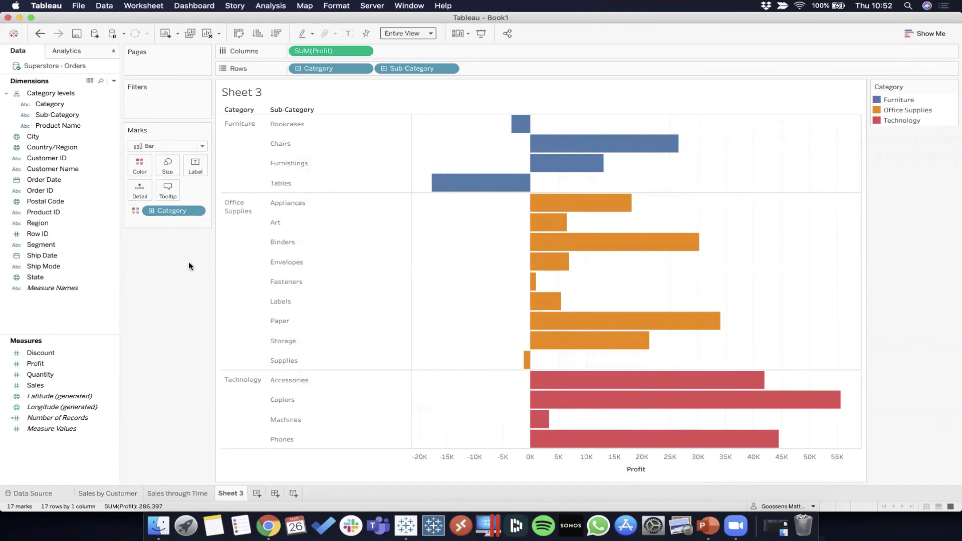
Step: Show mark labels with the profit value on all the bars
{"action": "left_click", "coordinate": [199, 170]}
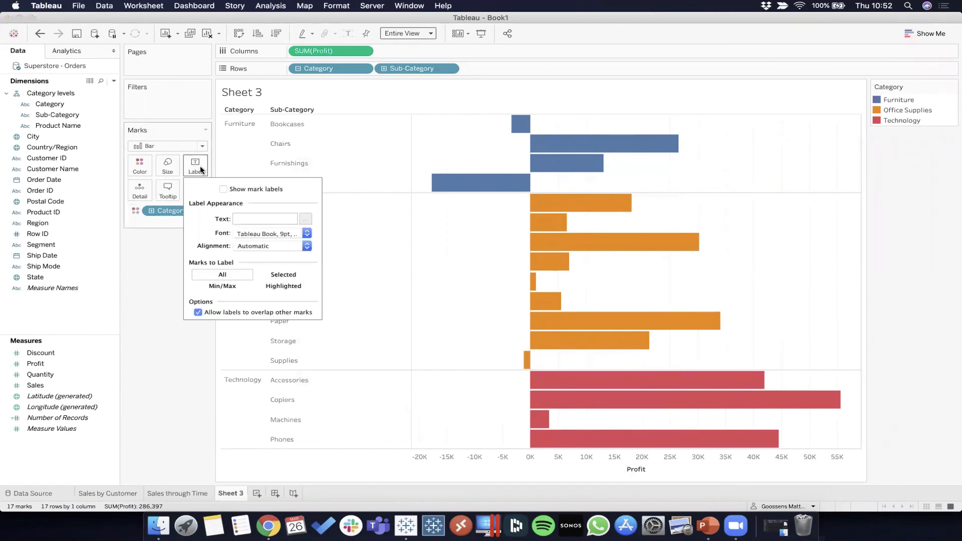
{"action": "left_click", "coordinate": [224, 189]}
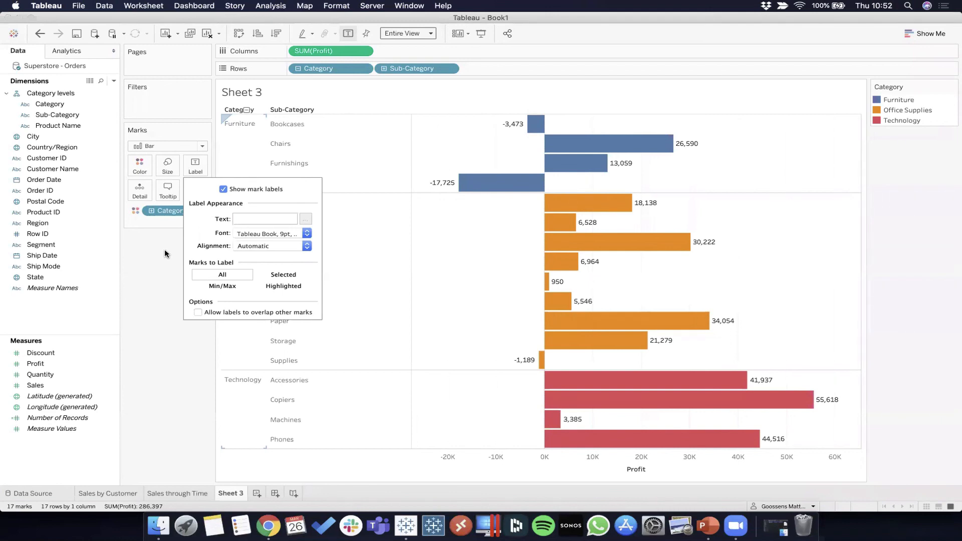
{"action": "left_click", "coordinate": [166, 288]}
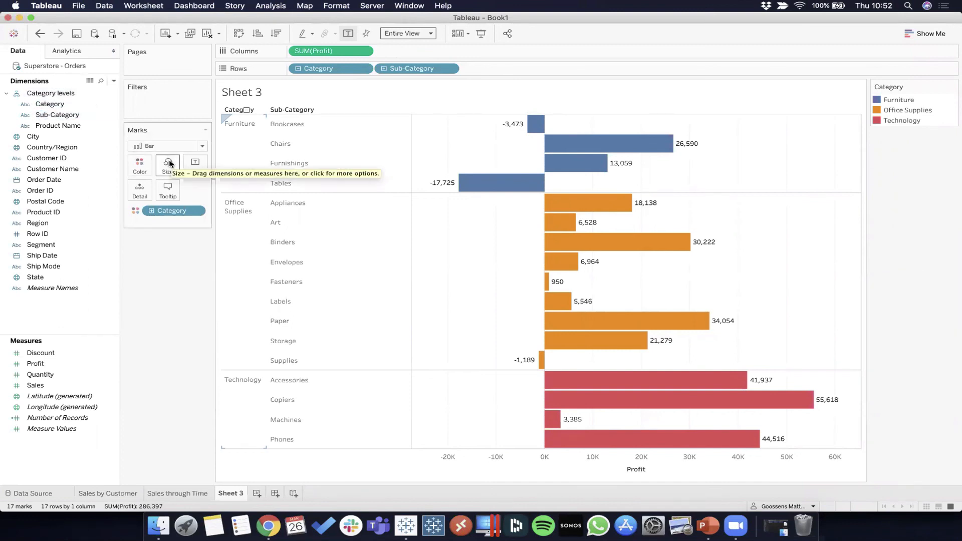
{"action": "left_click", "coordinate": [199, 166]}
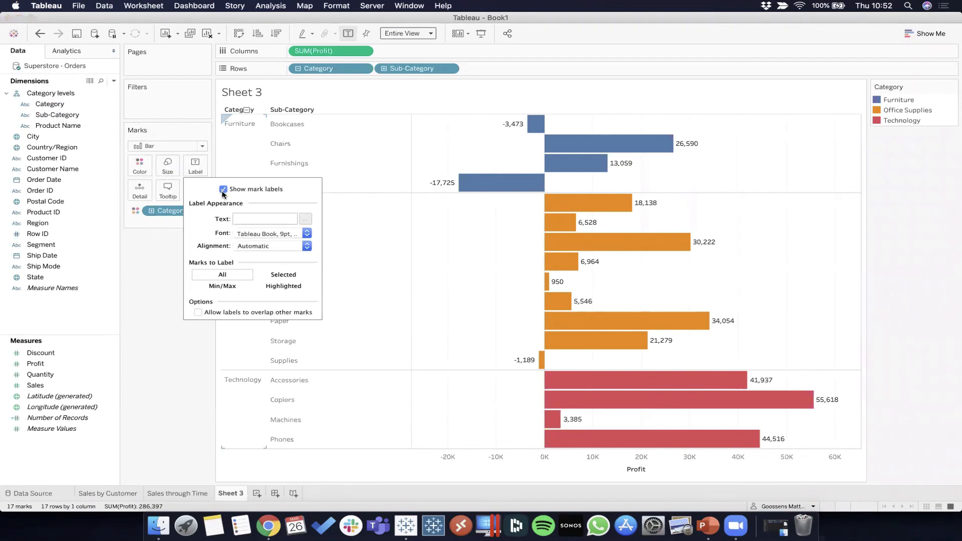
{"action": "left_click", "coordinate": [155, 287]}
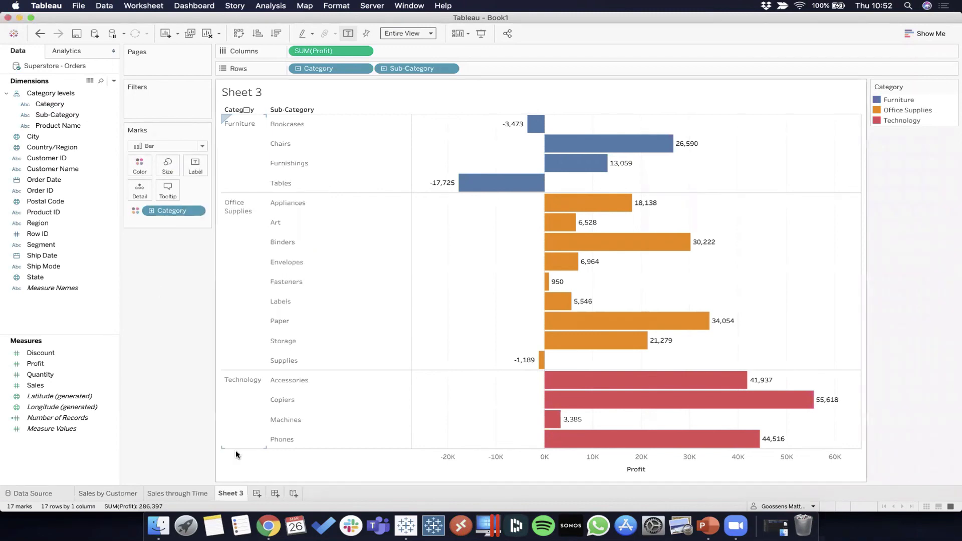
Step: Rename Sheet 3 as "Profit per Sub-Category and Category"
{"action": "left_click", "coordinate": [221, 497]}
{"action": "type", "text": "Profit per Sub"}
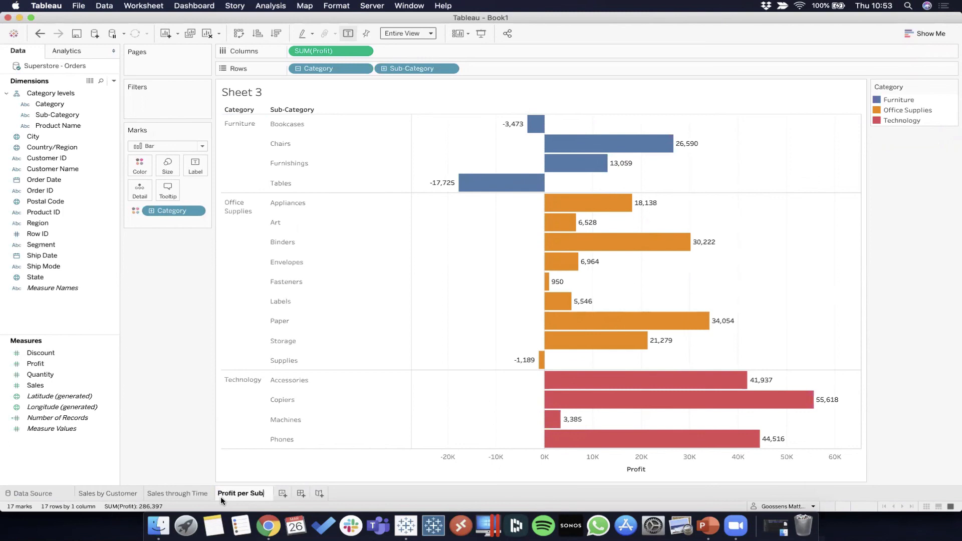
{"action": "type", "text": "-Category a"}
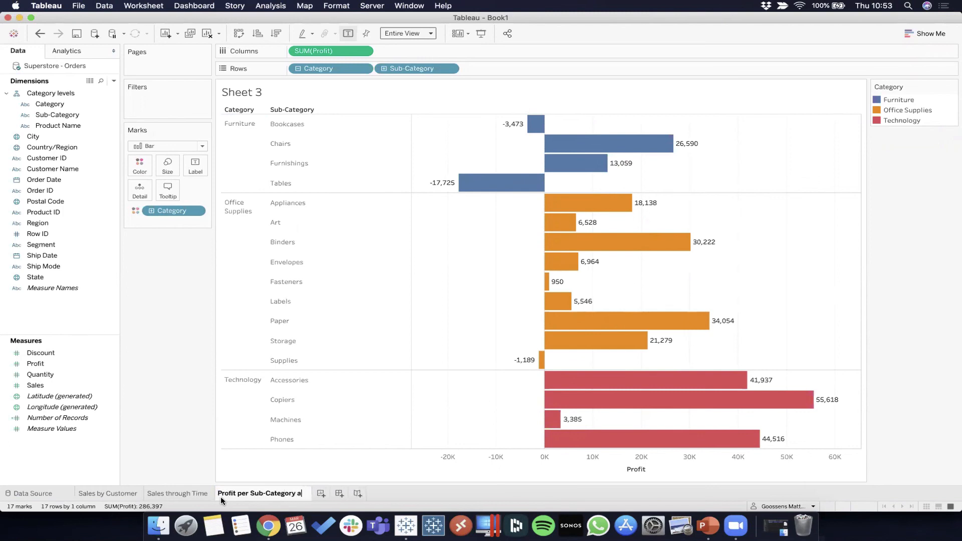
{"action": "type", "text": "nd Category"}
{"action": "key", "text": "Return"}
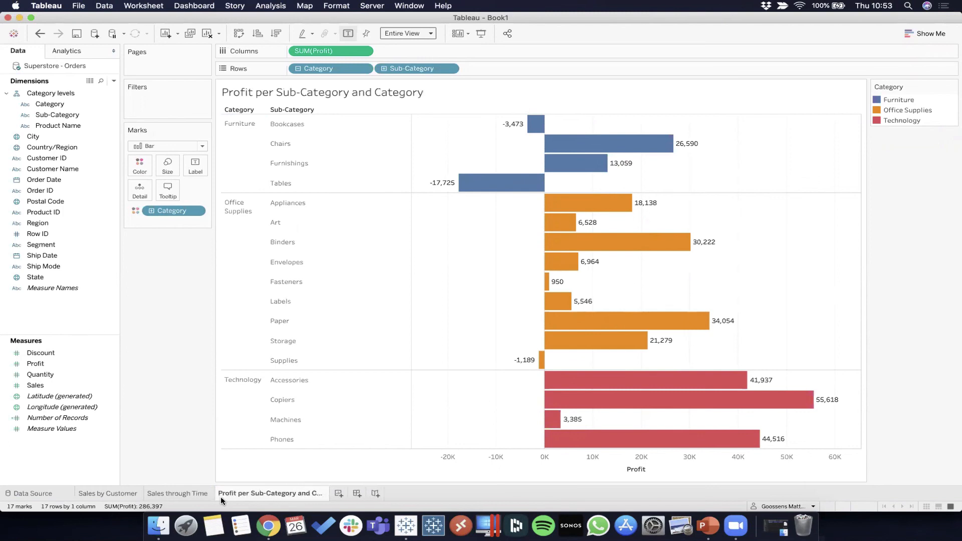